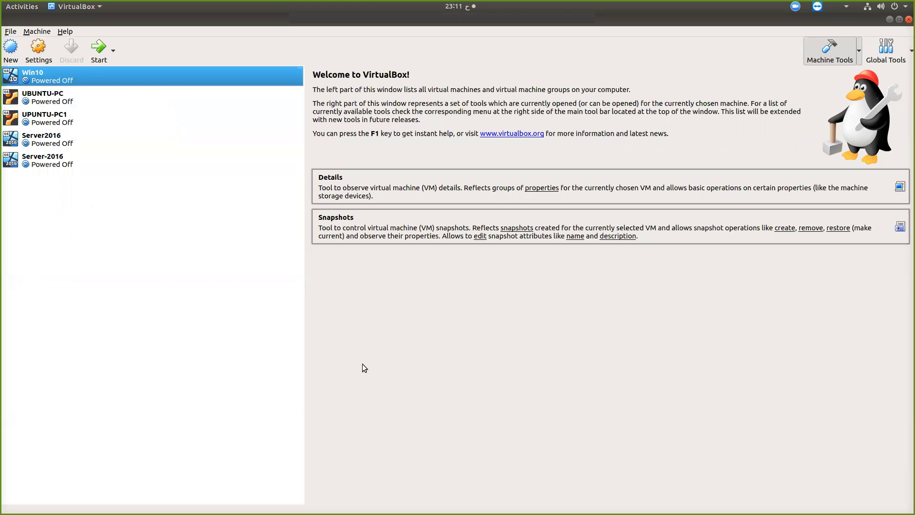
Open the Create Virtual Machine dialog from the New toolbar button
left_click(10, 50)
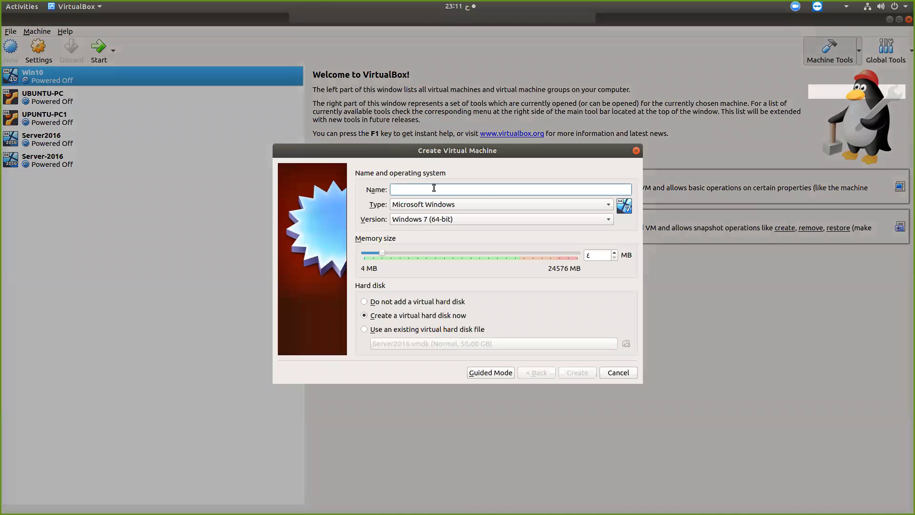
Name the machine windows-10 as Windows 10 (64-bit) with 4048 MB memory, and create it
type("windos")
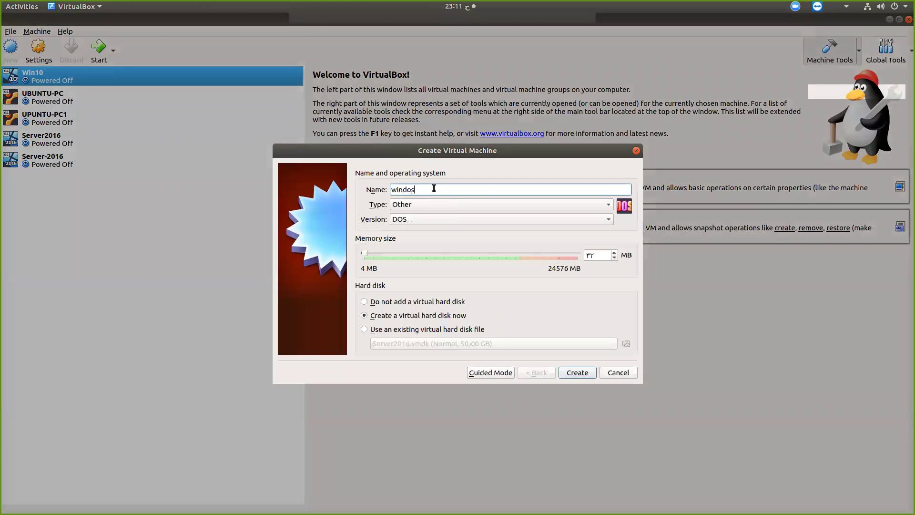
key("BackSpace")
type("ws")
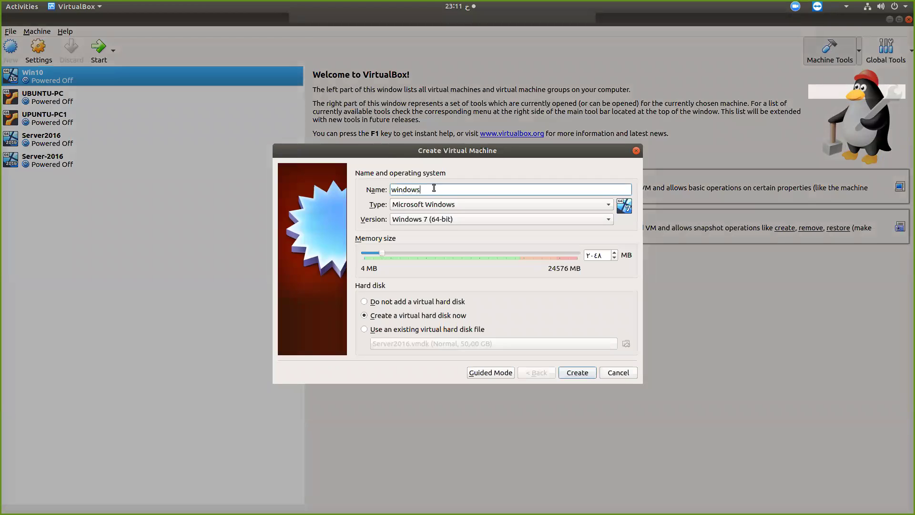
type("-10")
left_click(591, 256)
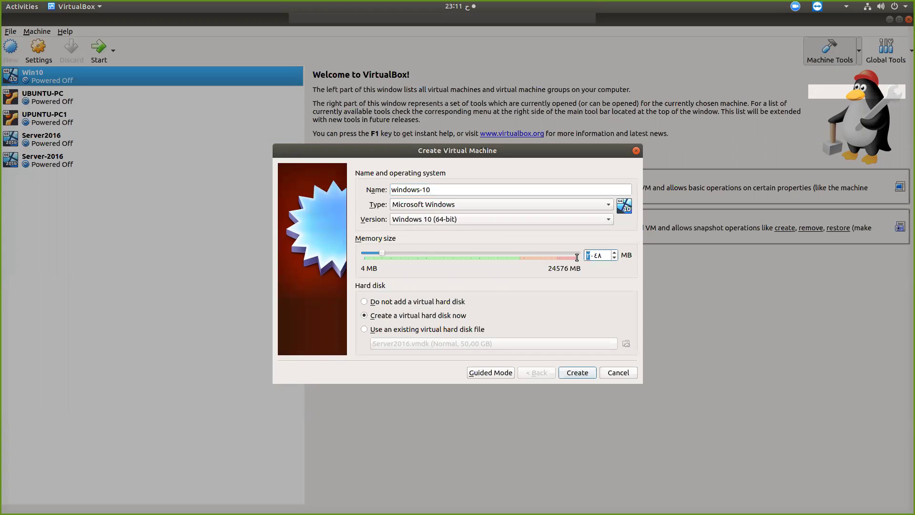
type("4")
left_click(578, 373)
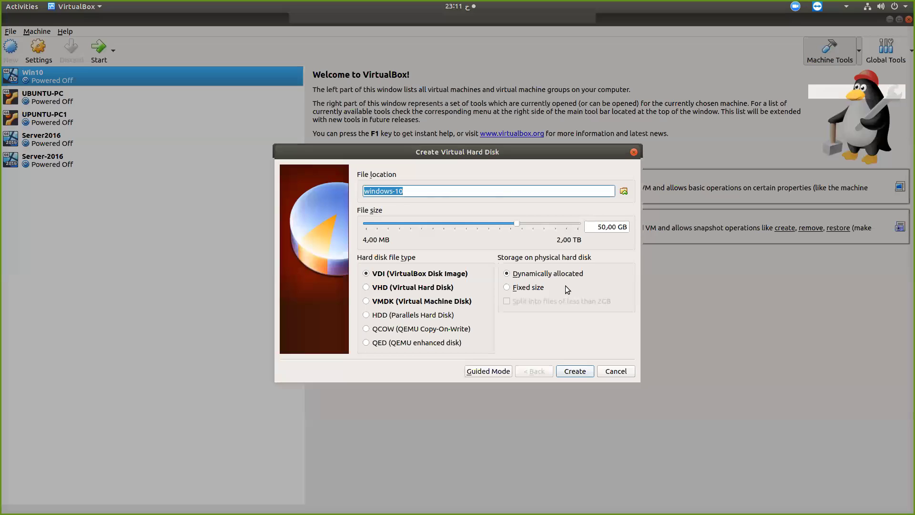
Make the new disk a dynamically allocated VMDK file on the single-page settings
left_click(484, 372)
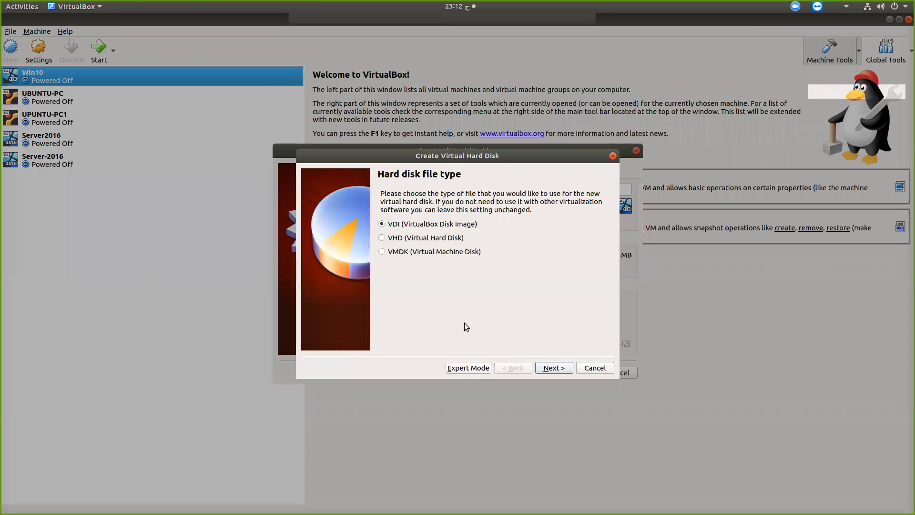
left_click(465, 369)
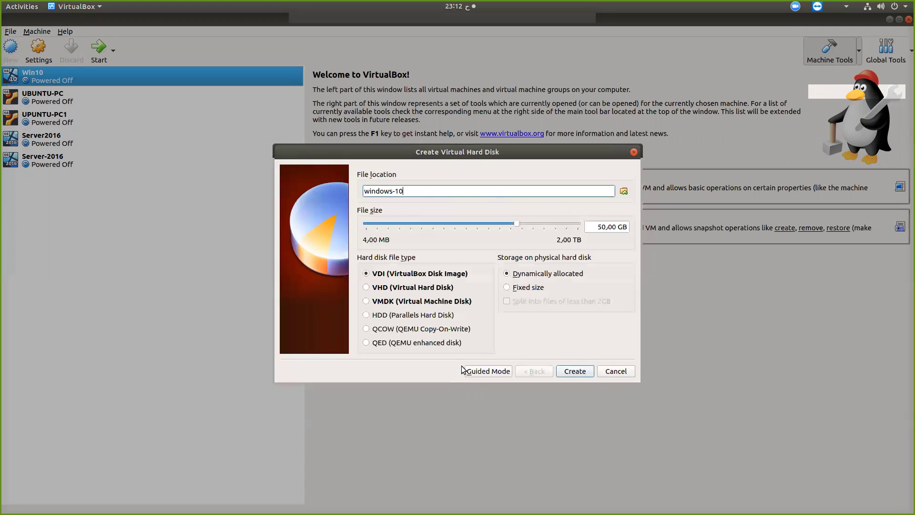
left_click(486, 369)
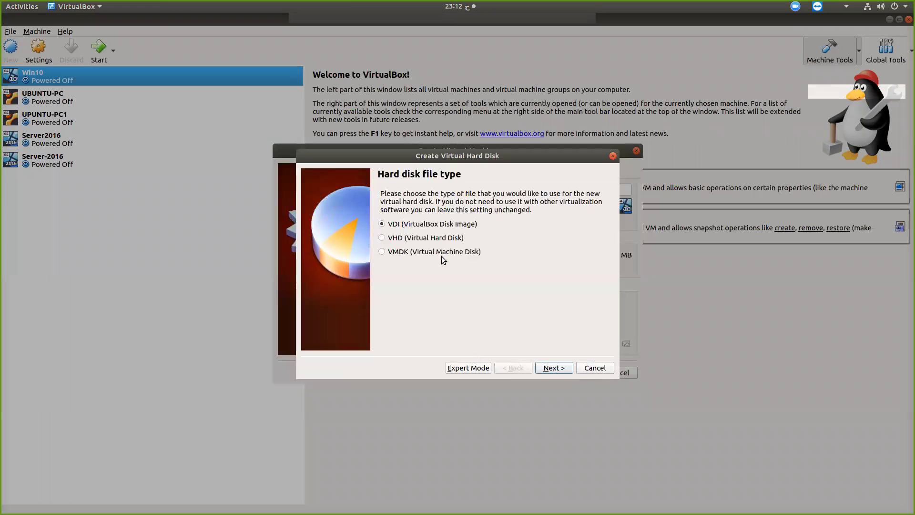
left_click(483, 370)
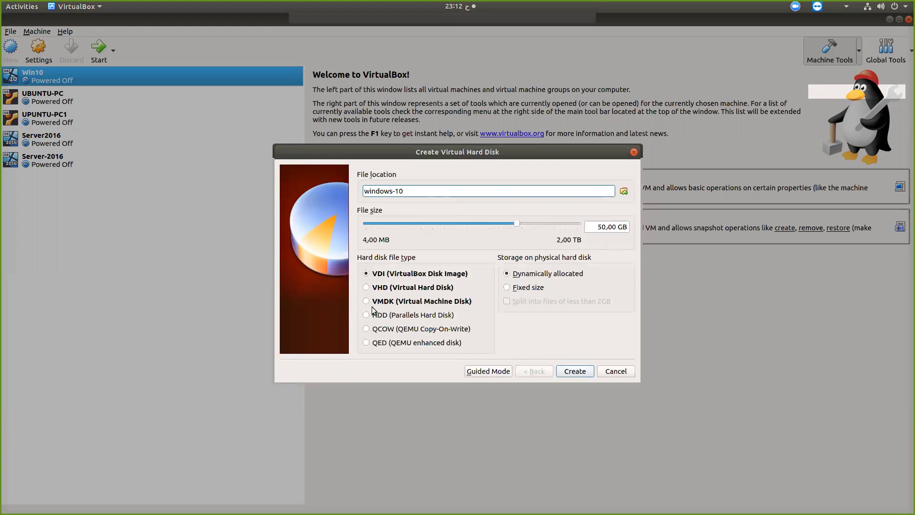
left_click(546, 276)
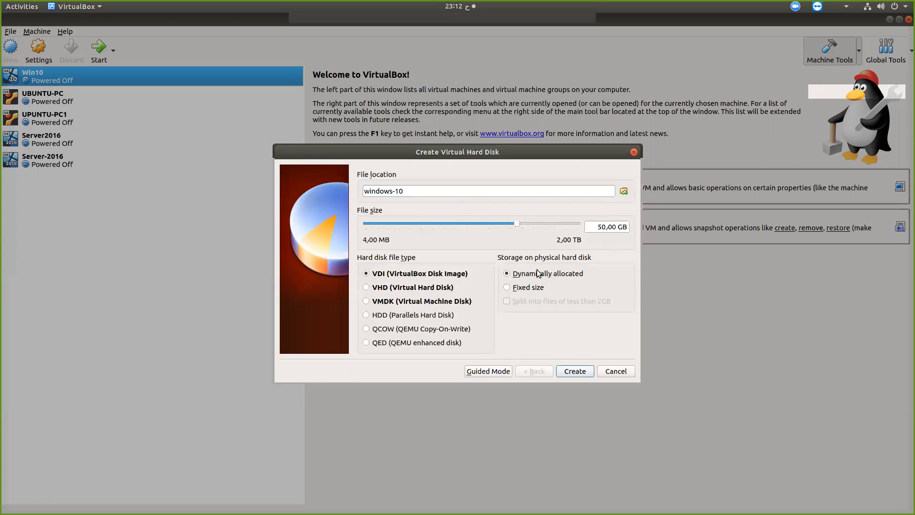
left_click(376, 303)
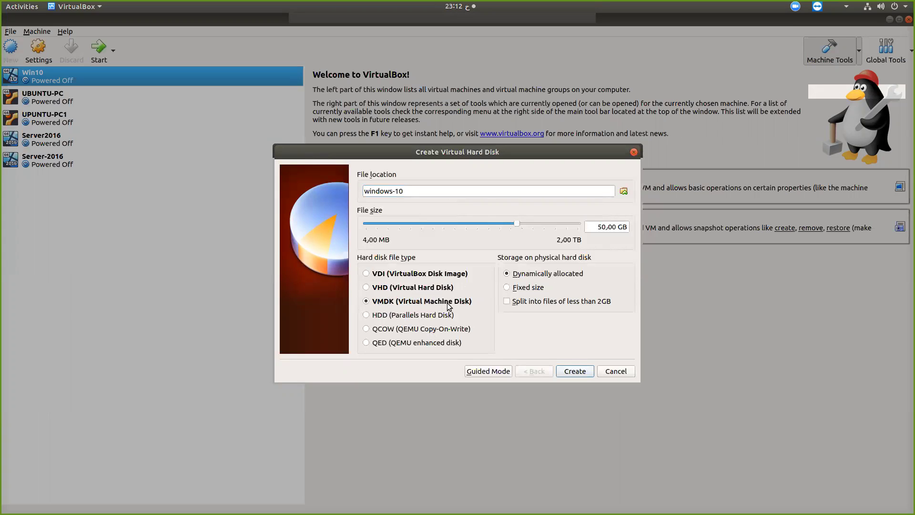
Set the disk size to 500 GB, keep it dynamically allocated, and create the disk
left_click(588, 226)
type("50")
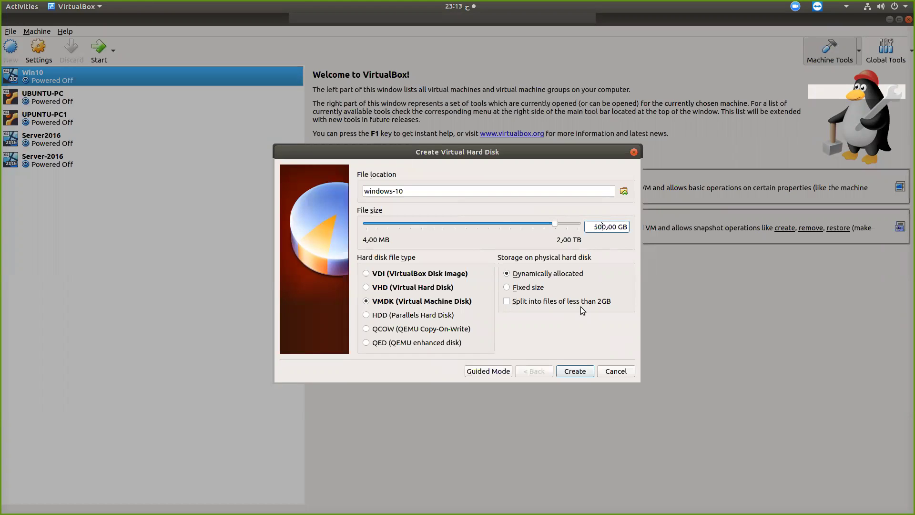
left_click(529, 288)
left_click(533, 275)
left_click(576, 370)
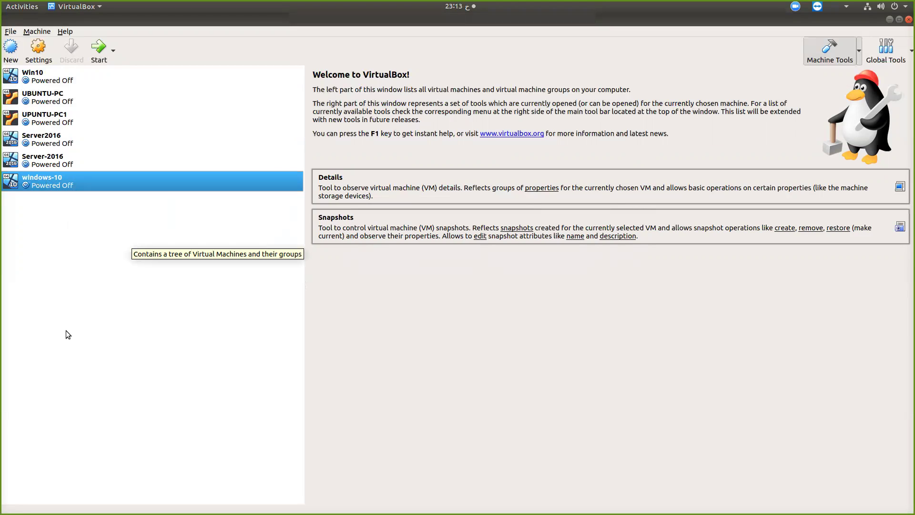
left_click(38, 48)
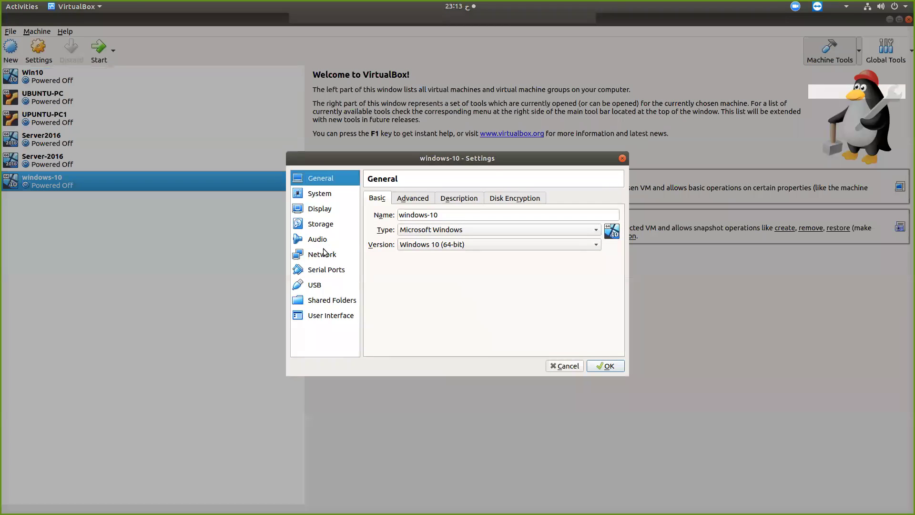
left_click(322, 225)
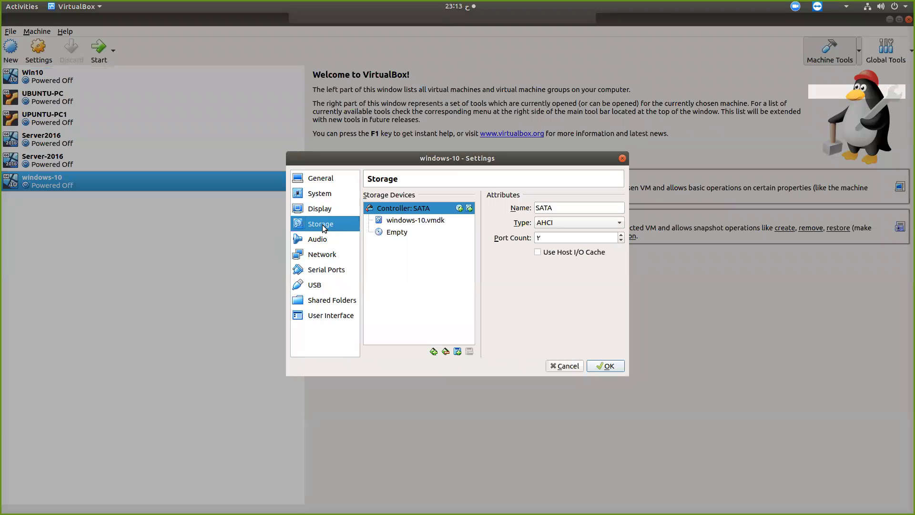
left_click(394, 234)
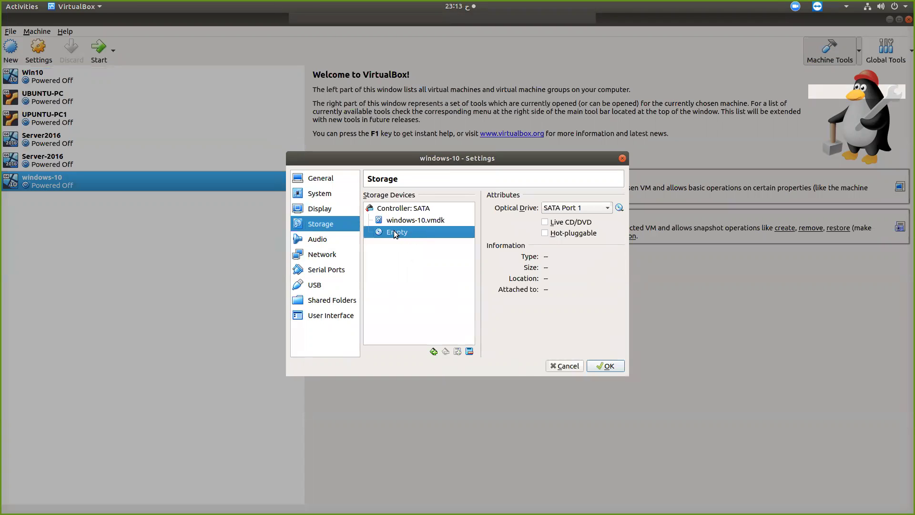
left_click(619, 209)
left_click(621, 218)
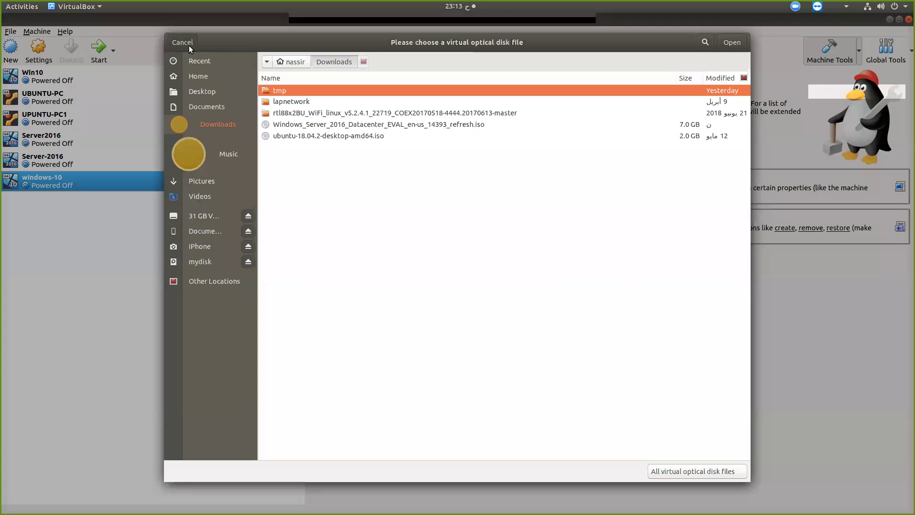
left_click(182, 41)
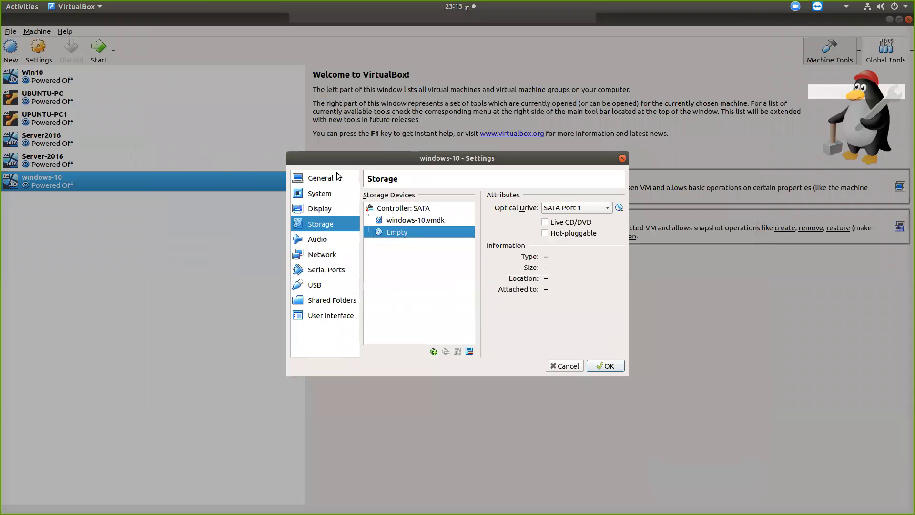
left_click(553, 368)
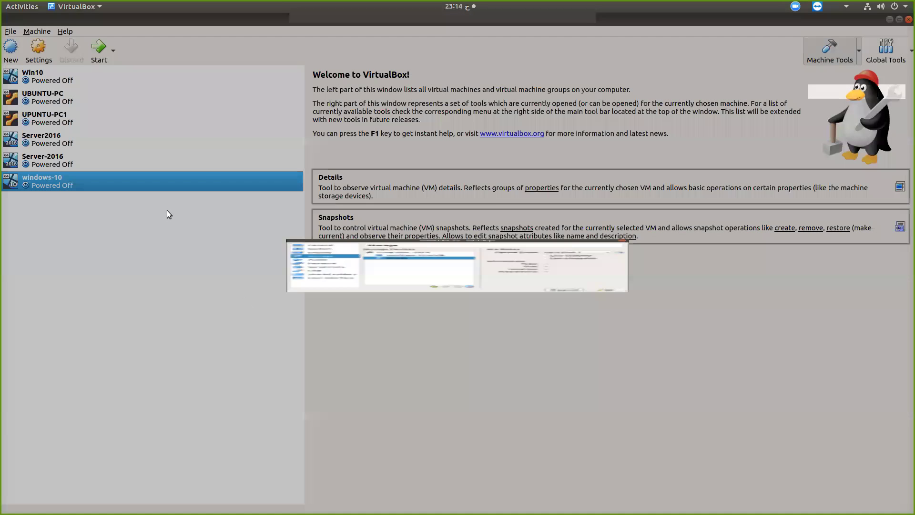
Search Google in Chrome for 'windows 10 evaluation' and open Microsoft's Windows 10 Enterprise evaluation page
key("alt+Tab")
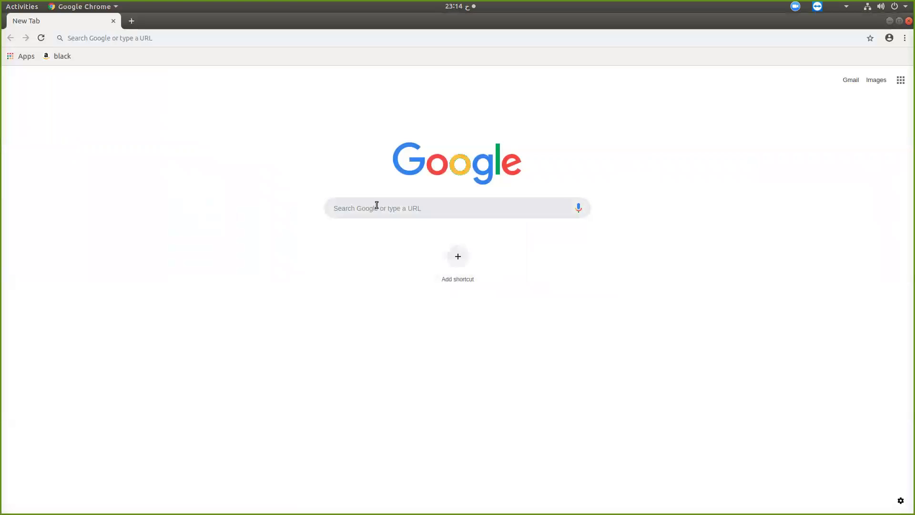
left_click(376, 209)
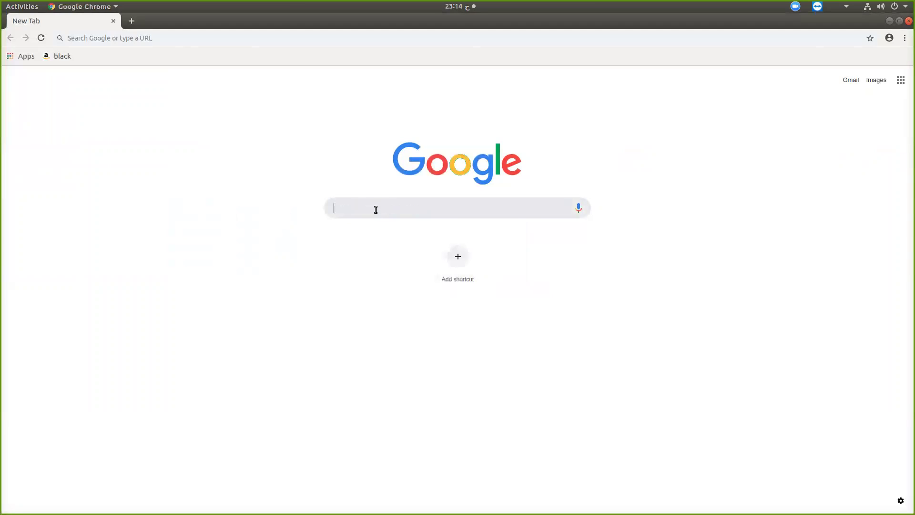
type("w")
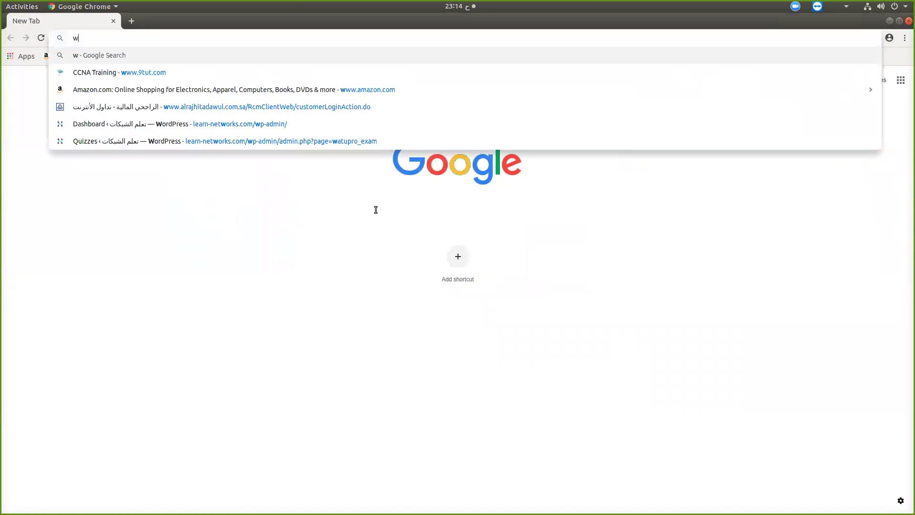
type("indpw")
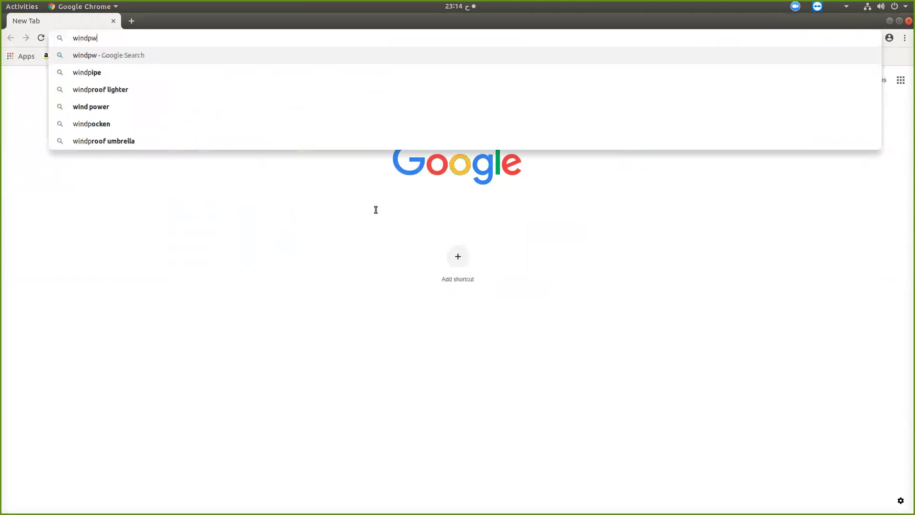
type("s 10 e")
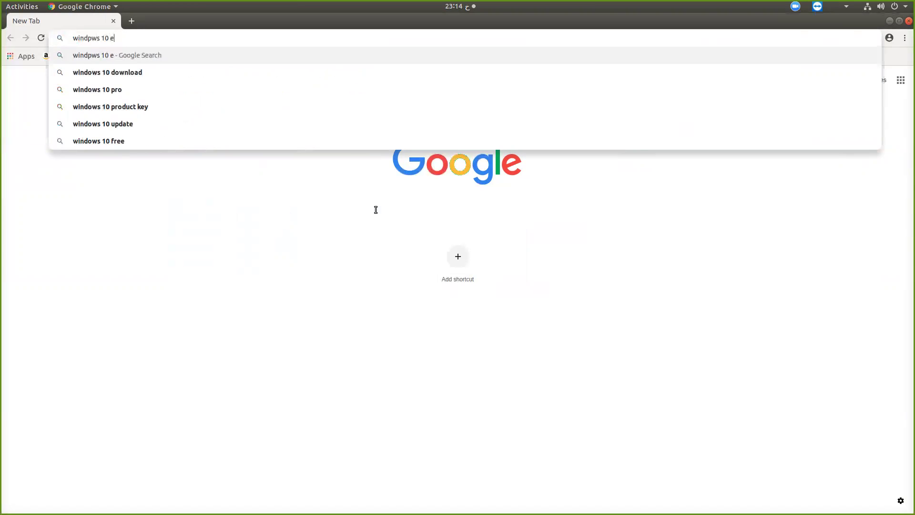
type("valuation")
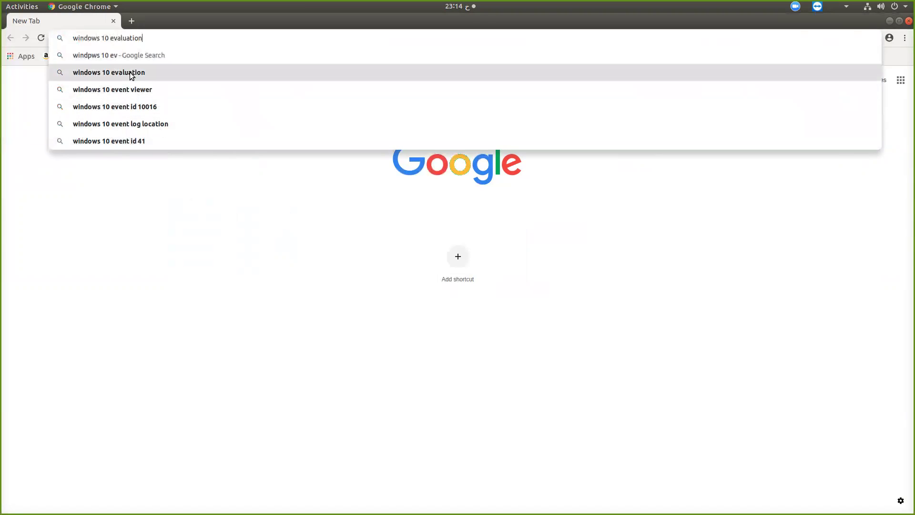
left_click(142, 72)
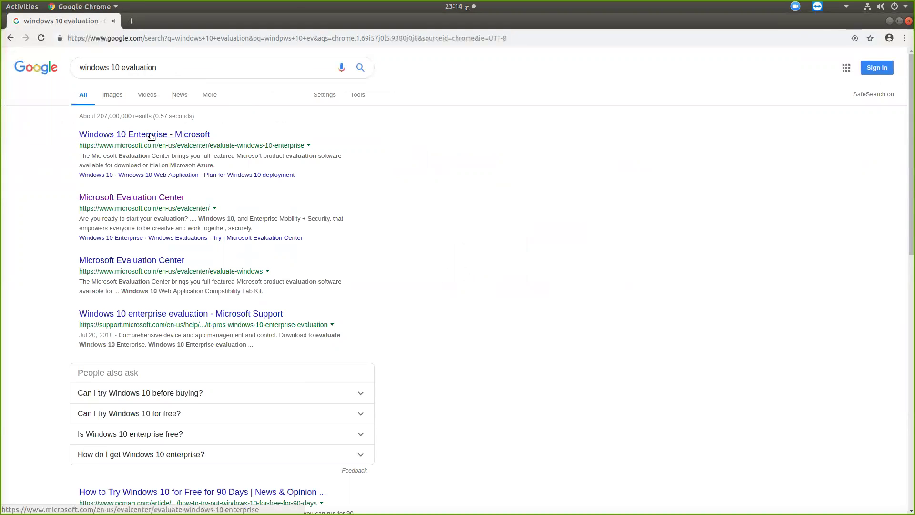
left_click(151, 136)
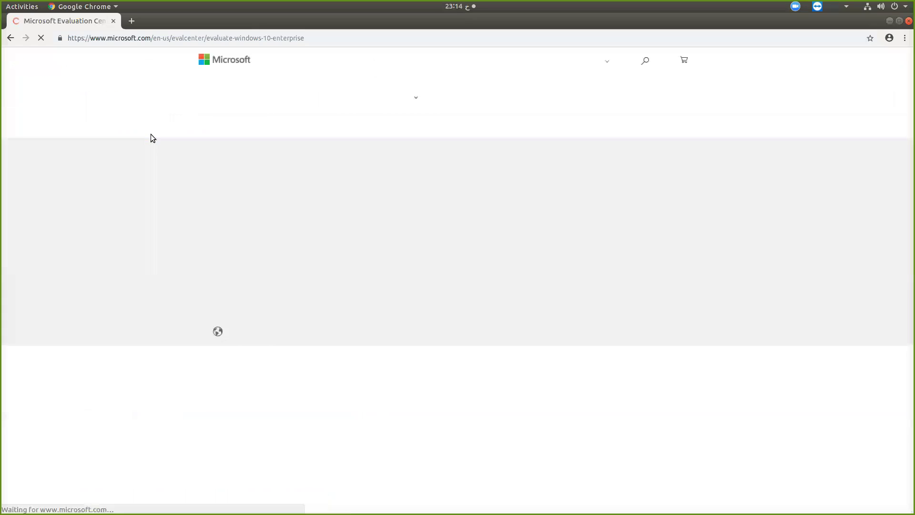
Choose the Enterprise ISO evaluation and fill in first name, last name and company name
scroll(332, 234, "down", 5)
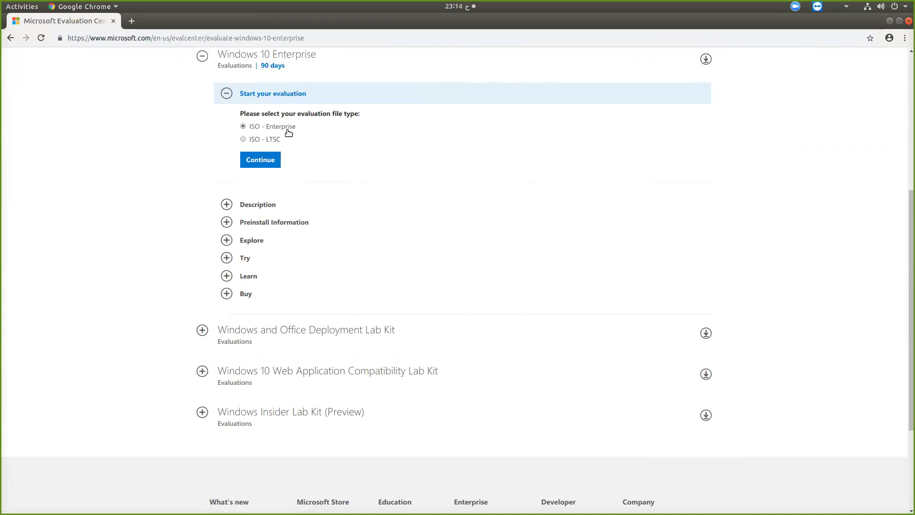
left_click(261, 160)
left_click(410, 133)
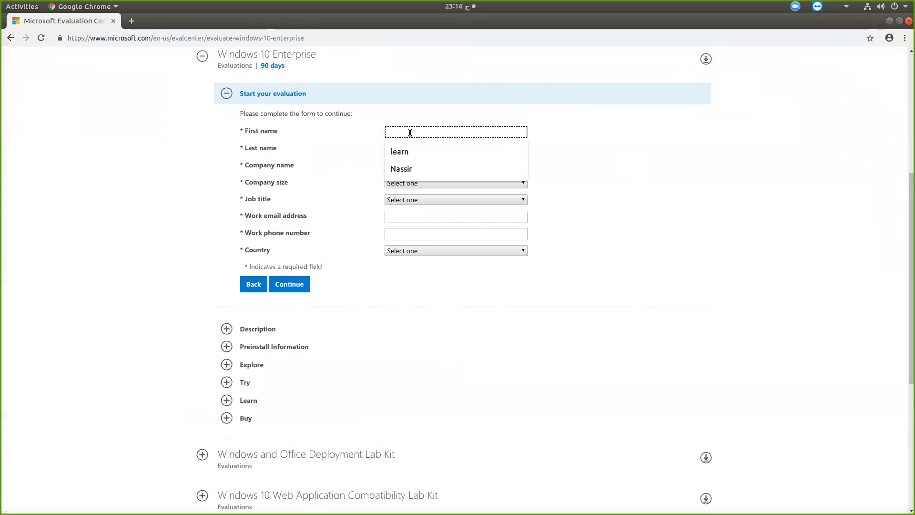
type("x")
left_click(402, 150)
type("xx")
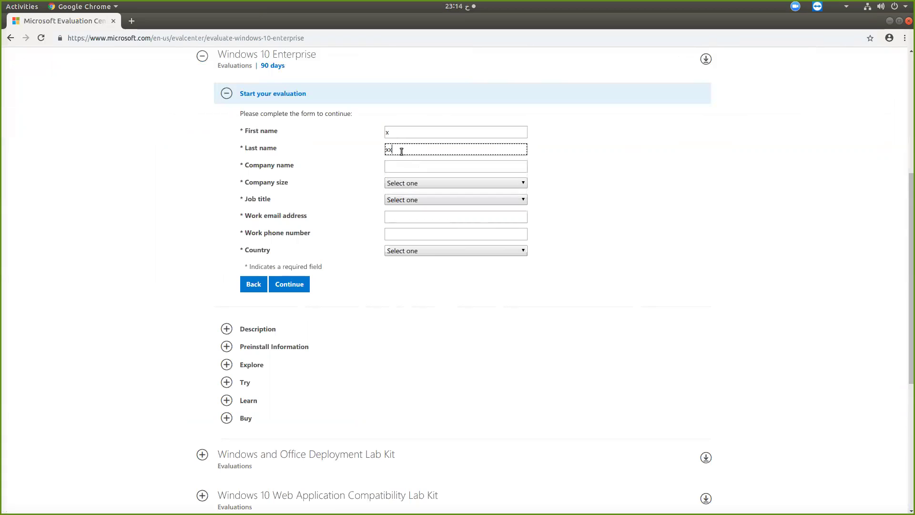
left_click(396, 168)
type("xxx")
Set company size to 250-999 and job title to System Administrator/Architect
left_click(404, 183)
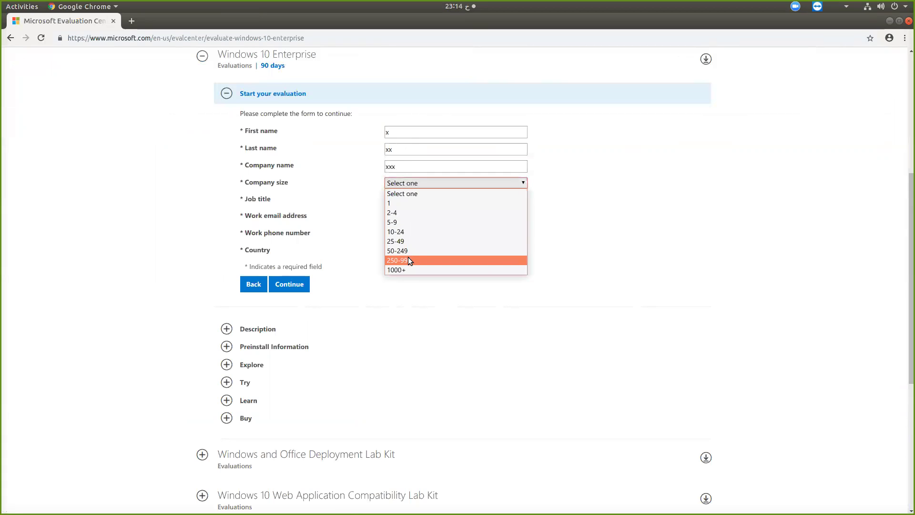
left_click(408, 260)
left_click(412, 200)
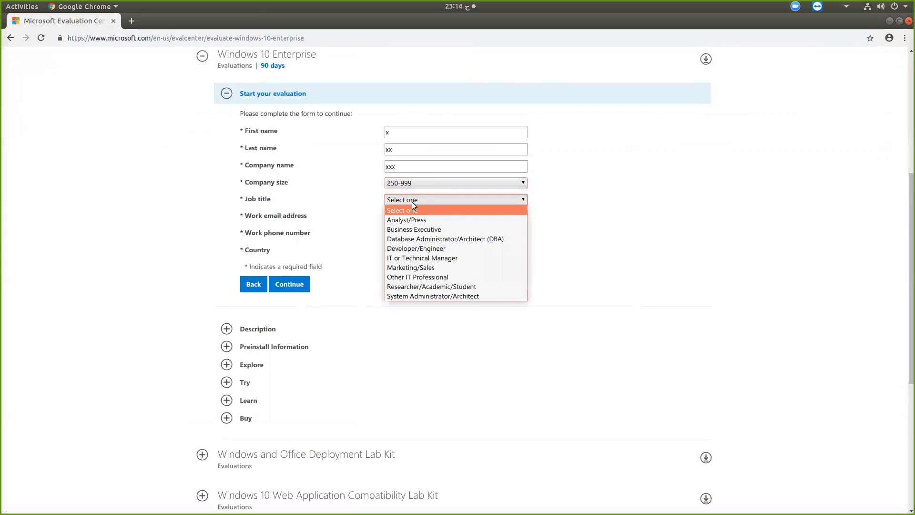
left_click(408, 259)
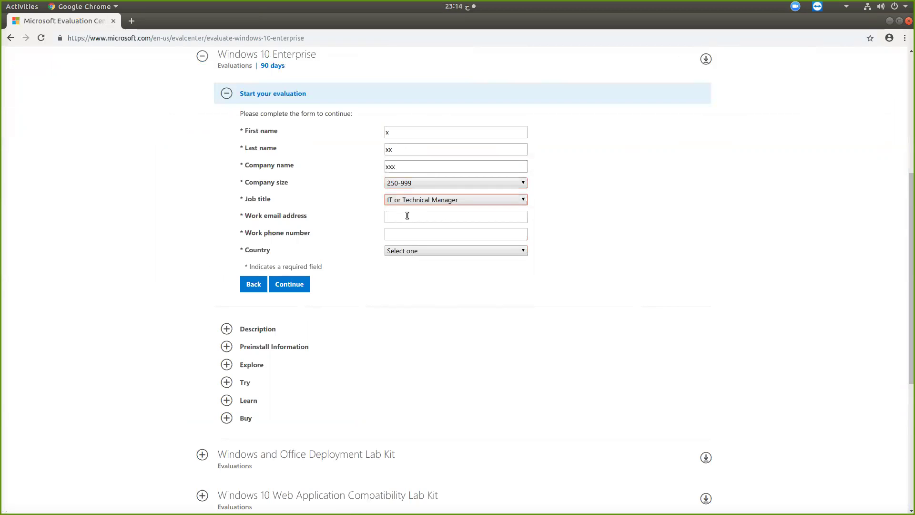
key("s")
Enter the work e-mail address and phone number, and set the country to Saudi Arabia
left_click(407, 216)
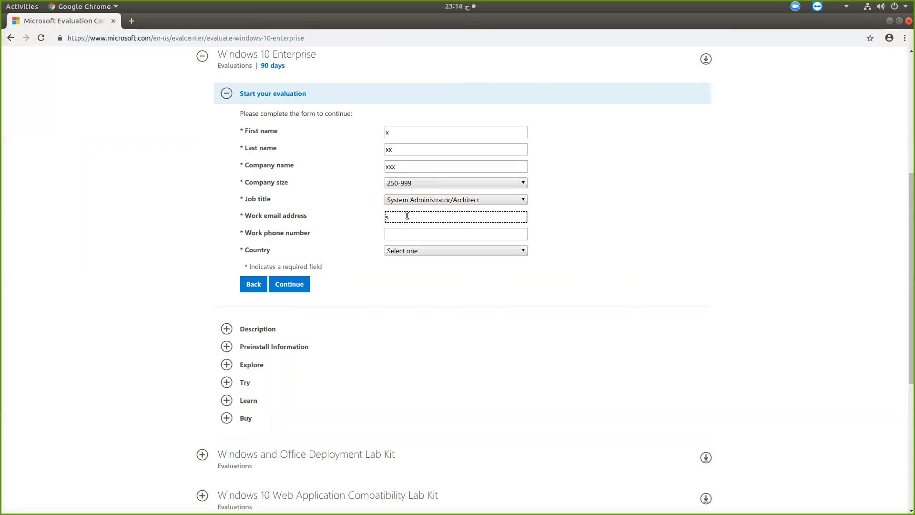
left_click(393, 235)
type("15555235645")
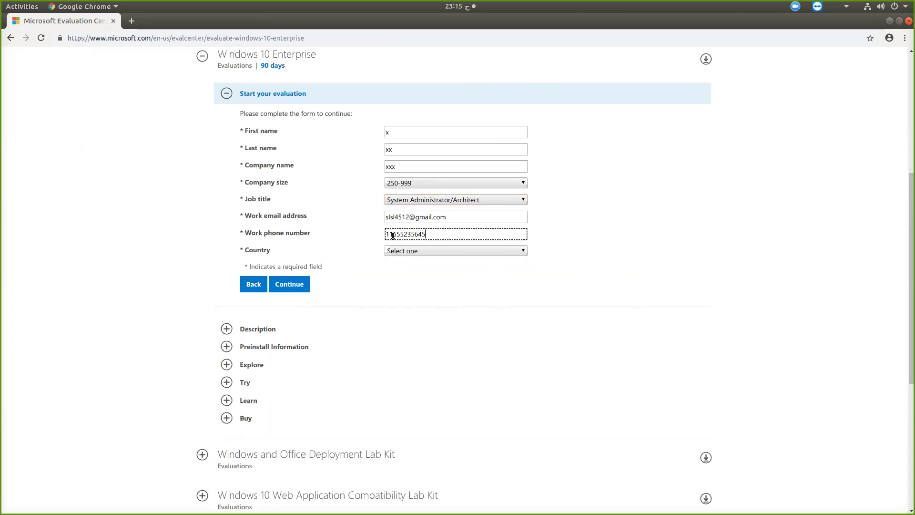
left_click(451, 247)
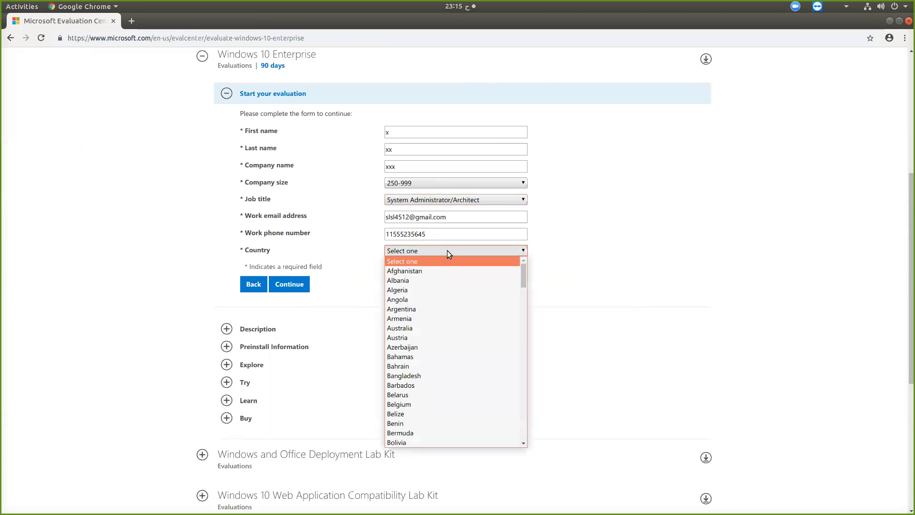
type("s")
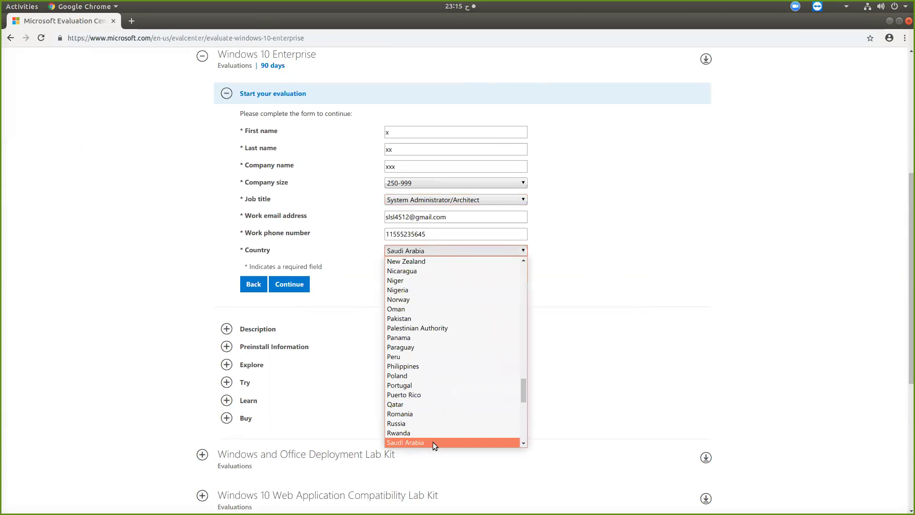
left_click(433, 442)
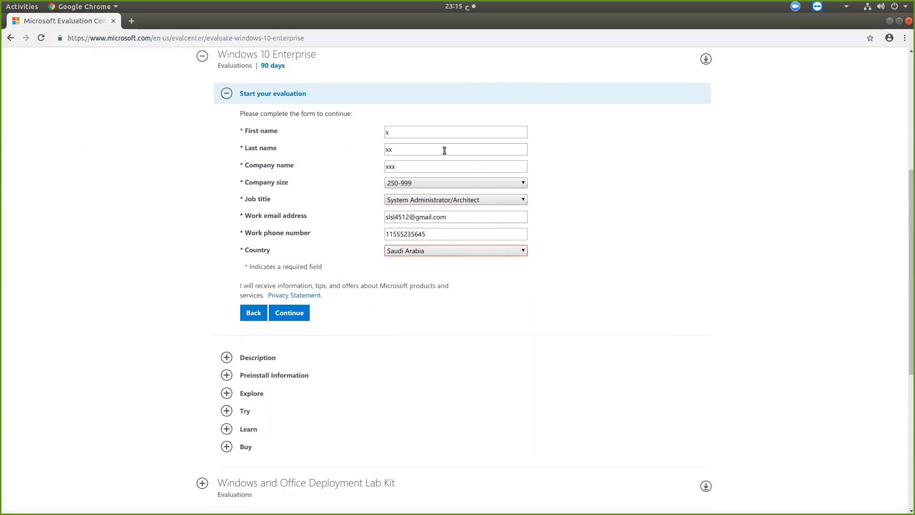
Submit the form and start downloading the 64 bit English Windows 10 ISO
left_click(296, 316)
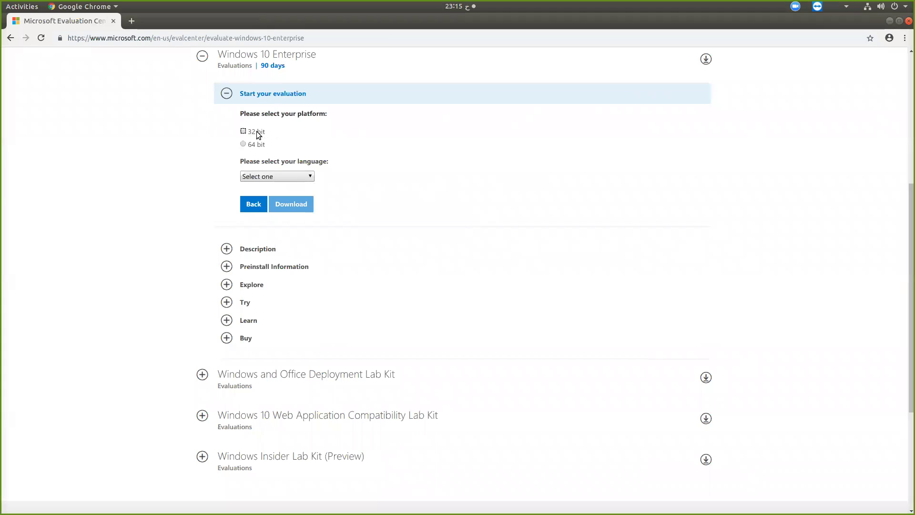
left_click(240, 143)
left_click(277, 174)
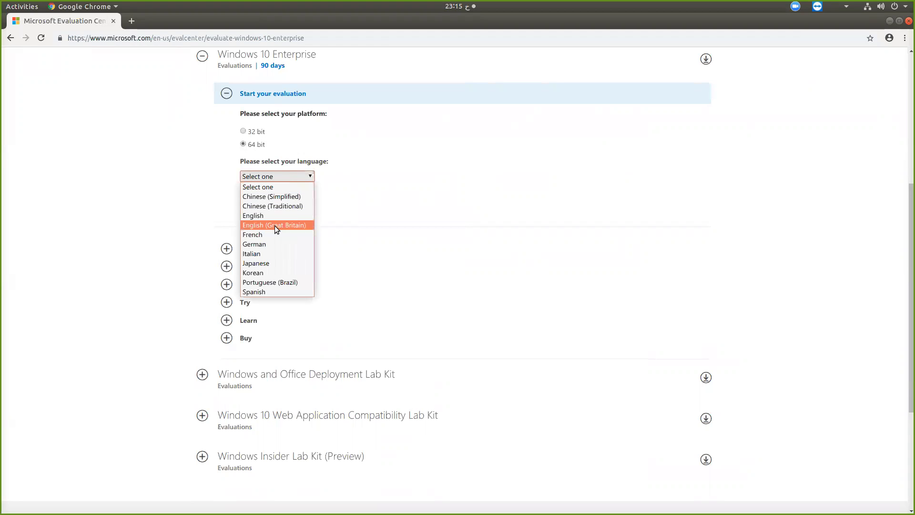
left_click(263, 215)
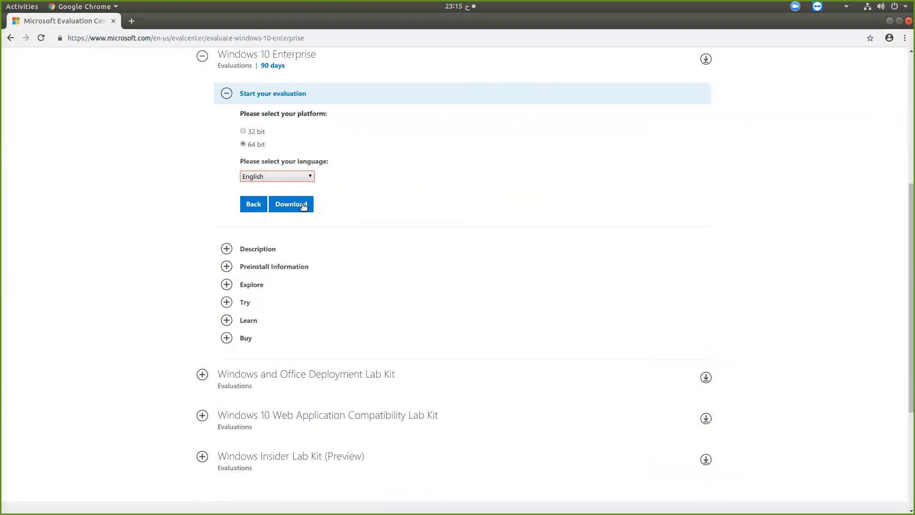
left_click(303, 205)
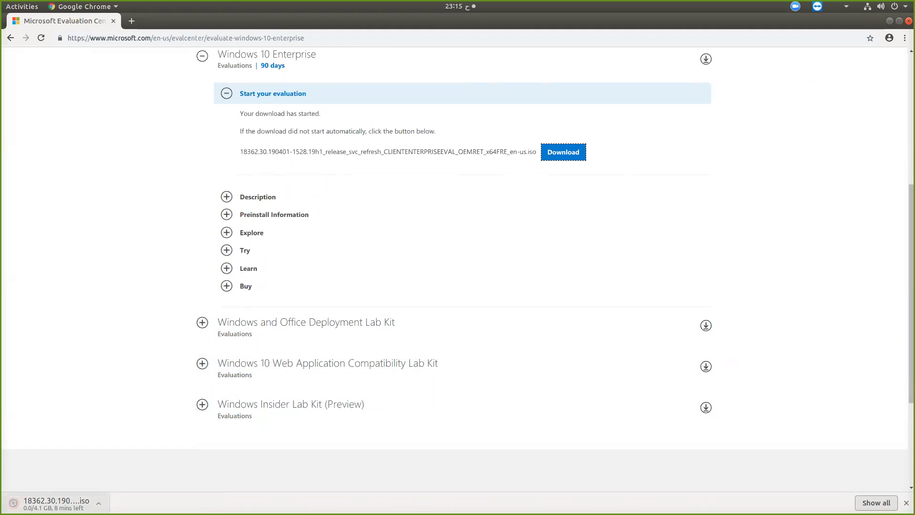
Cancel the running ISO download from Chrome's download bar
left_click(98, 502)
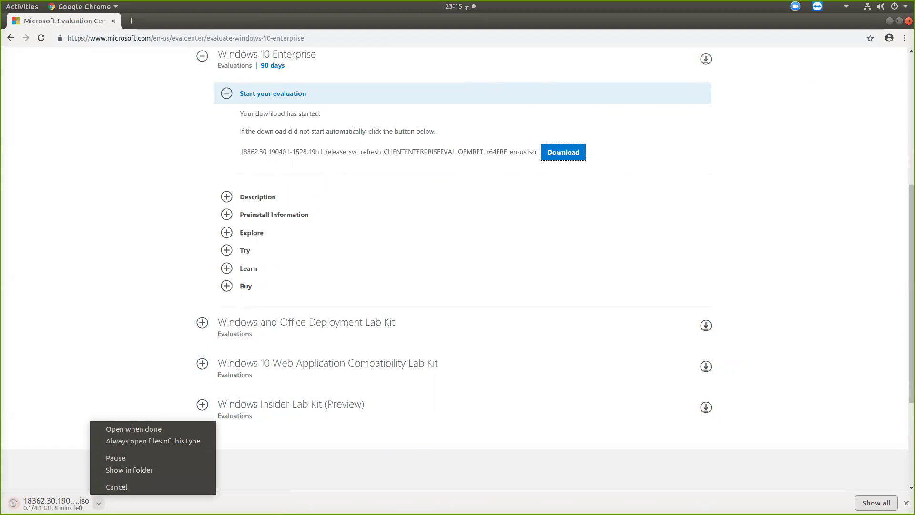
left_click(117, 487)
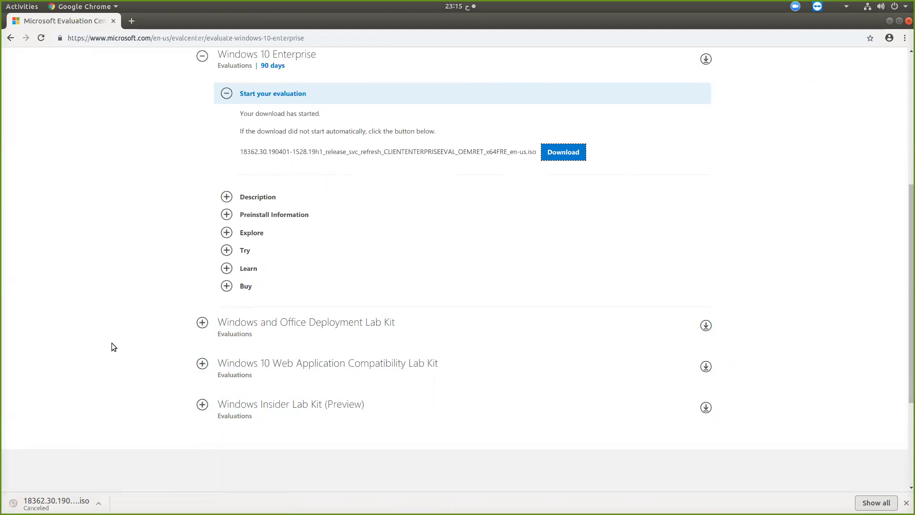
key("alt+Tab")
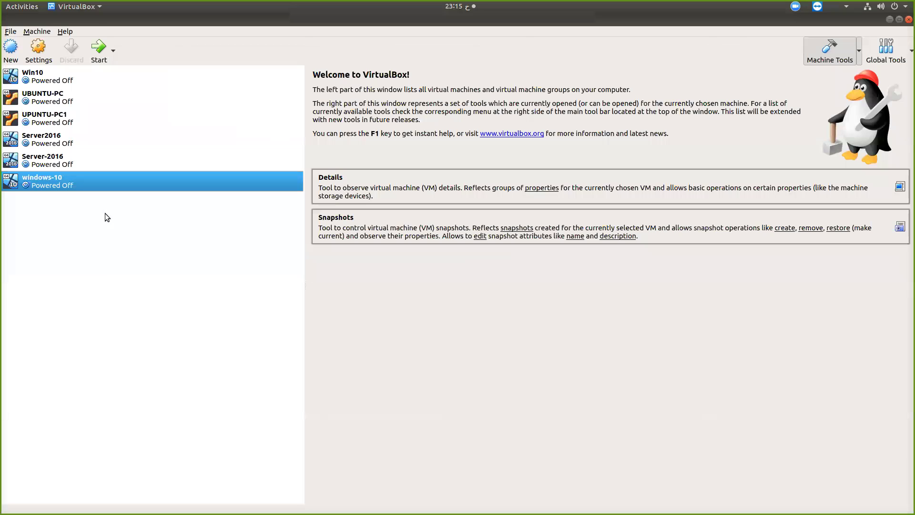
Check windows-10's Storage settings for the empty optical drive, then start the machine
left_click(37, 49)
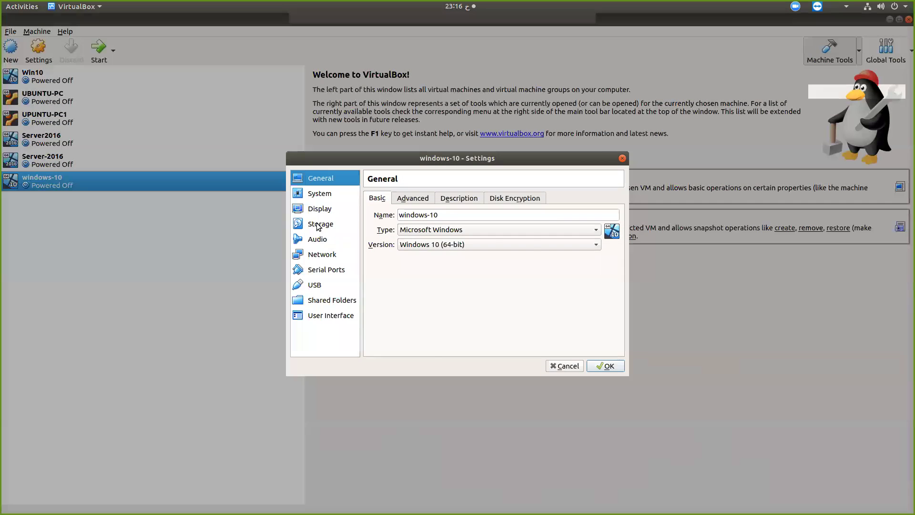
left_click(318, 223)
left_click(400, 235)
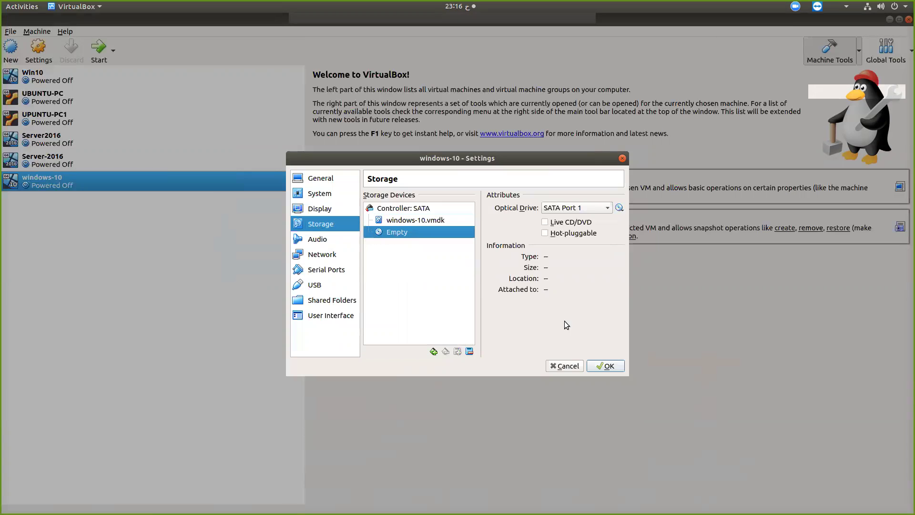
left_click(567, 365)
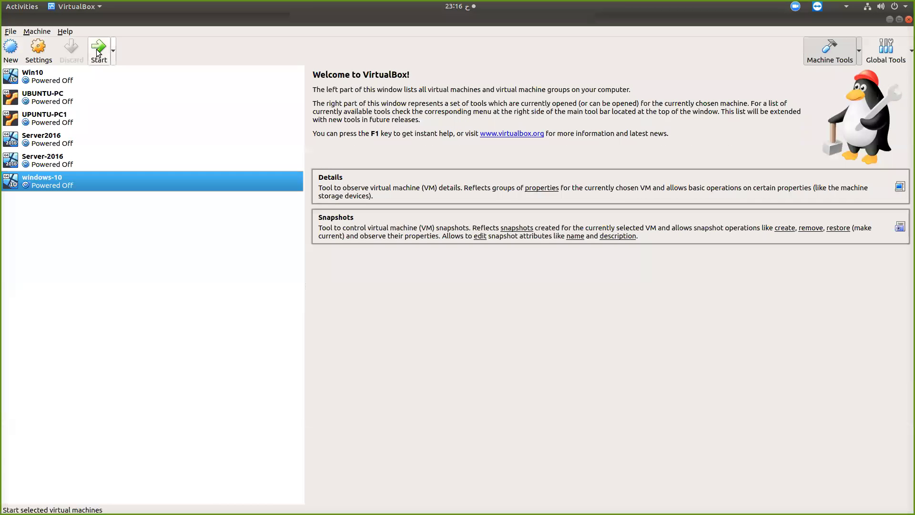
left_click(98, 47)
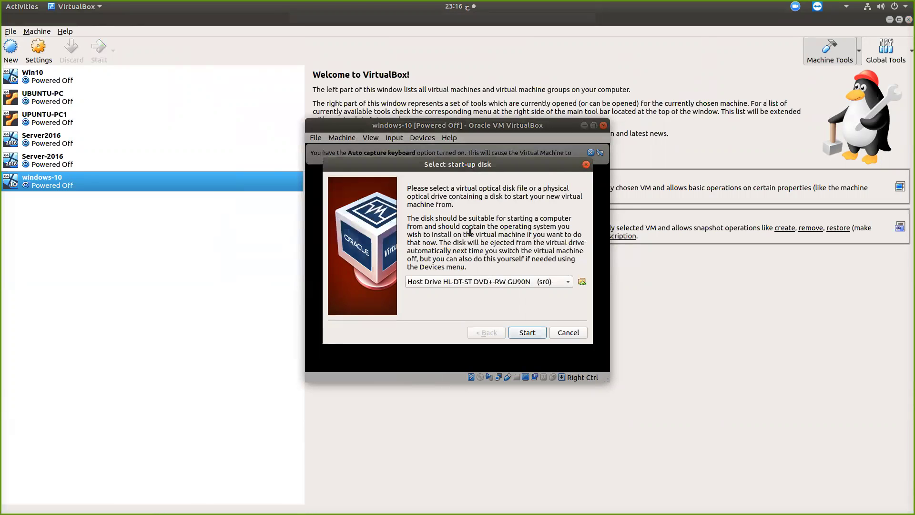
Pick the 18362.30 x64FRE Windows 10 ISO on mydisk as start-up disk and boot from it
left_click(581, 282)
left_click(201, 229)
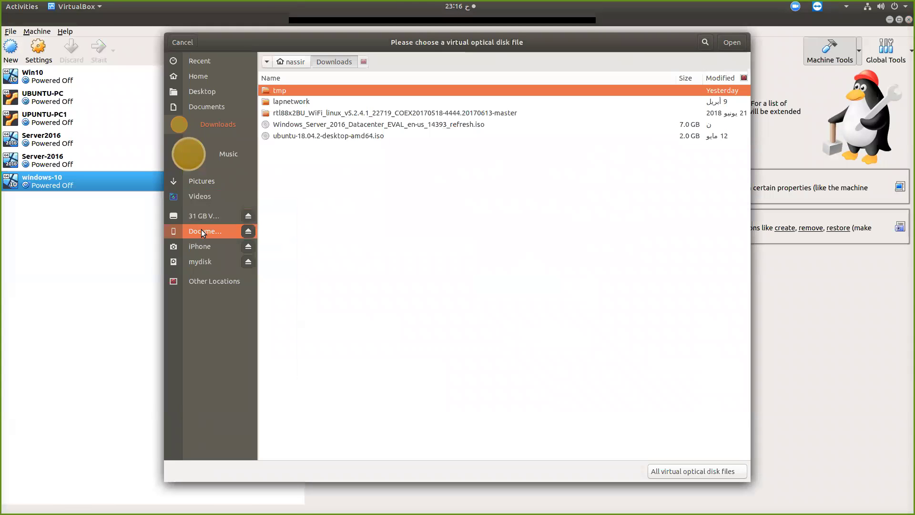
left_click(200, 261)
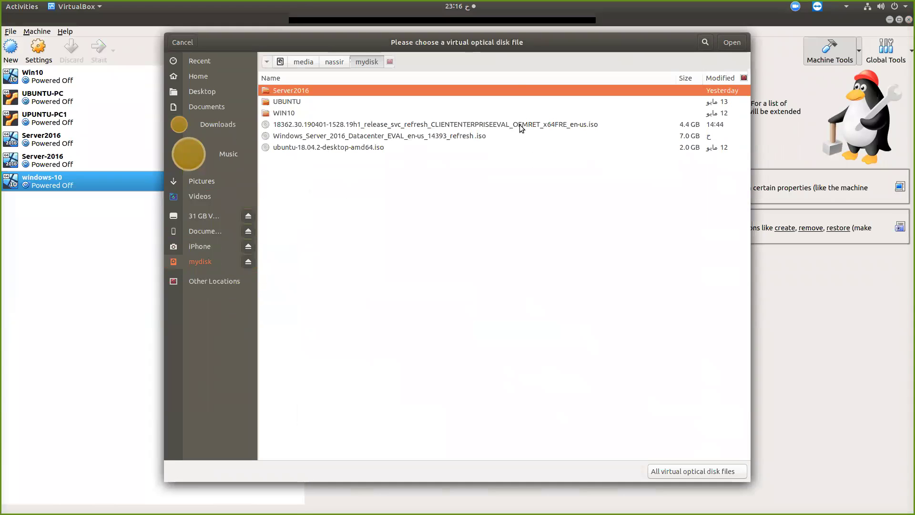
left_click(540, 124)
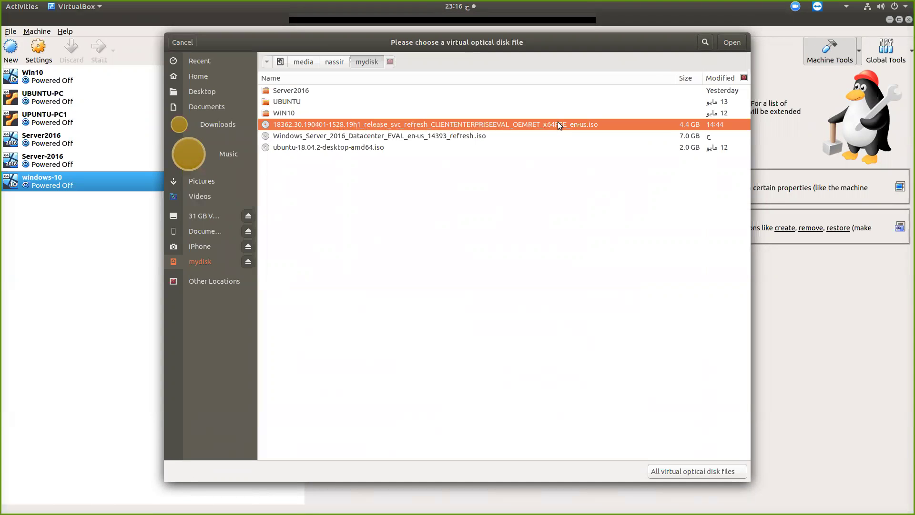
left_click(731, 43)
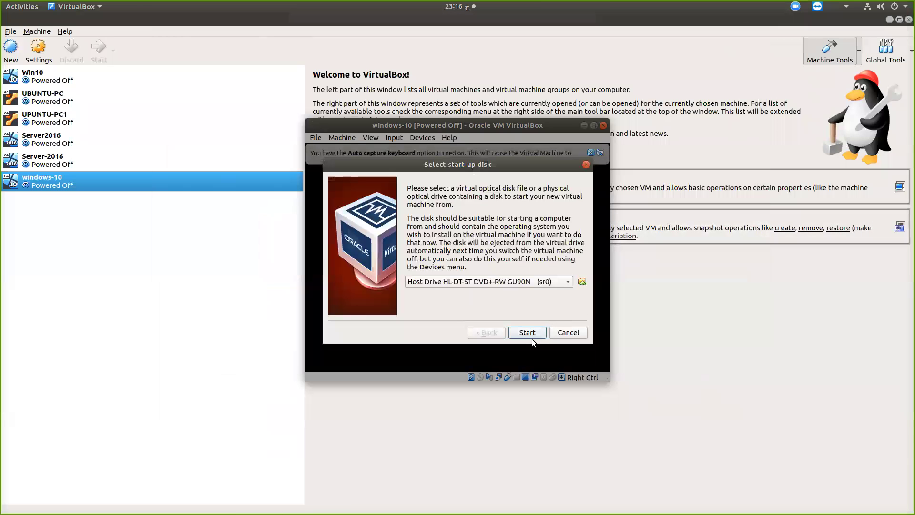
left_click(527, 333)
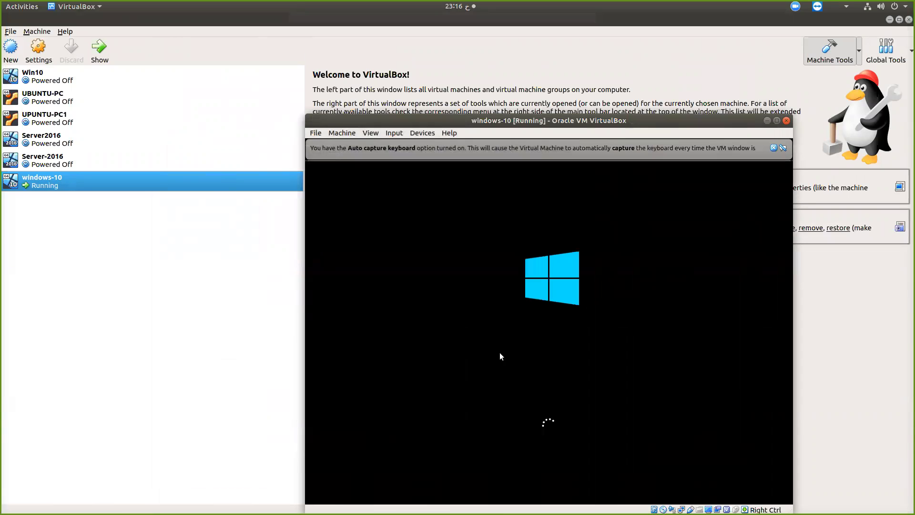
Dismiss the mouse and keyboard notices, keep English (United States) defaults, and choose Install now
left_click(773, 169)
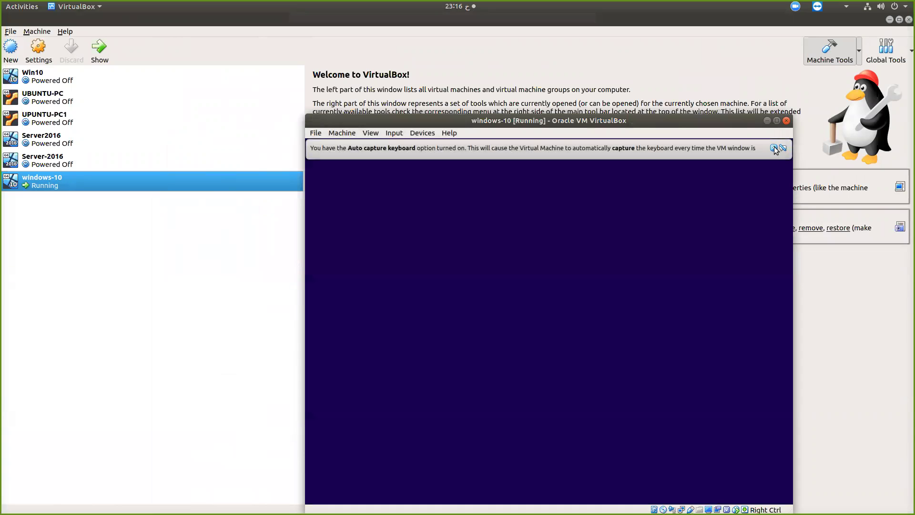
left_click(774, 149)
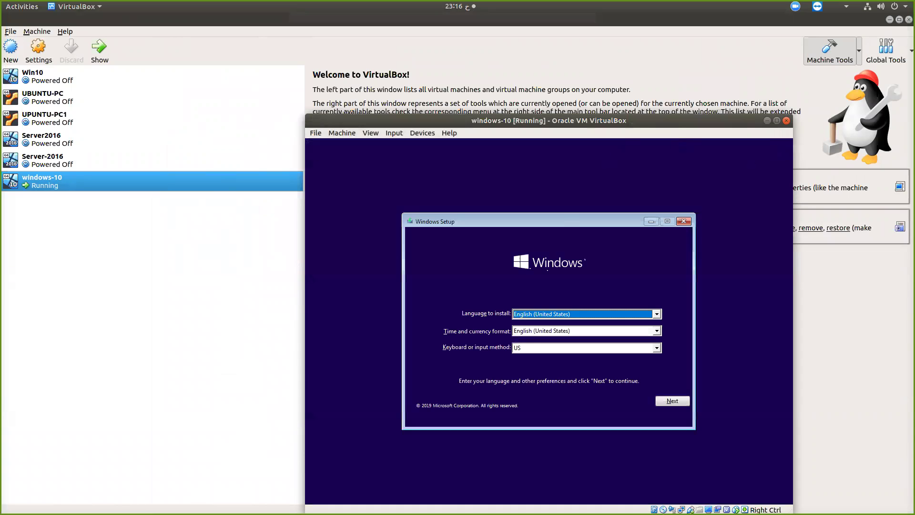
left_click(671, 399)
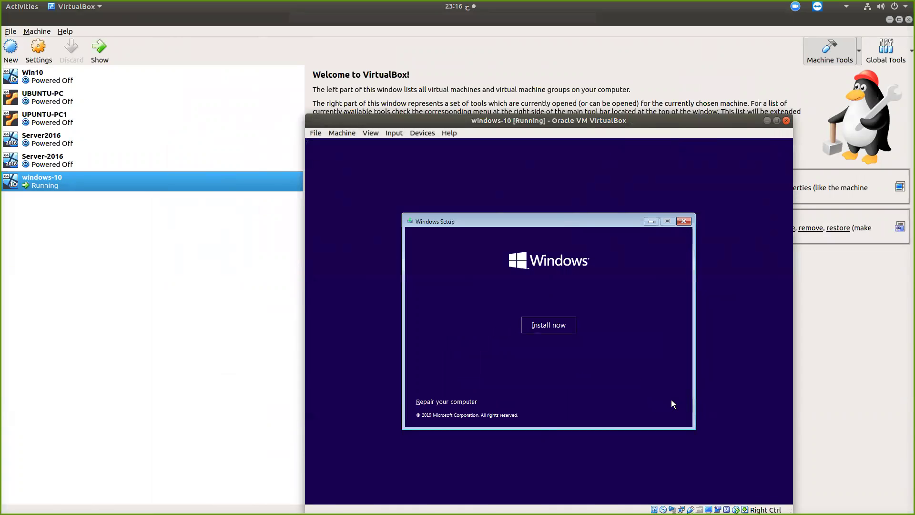
left_click(559, 328)
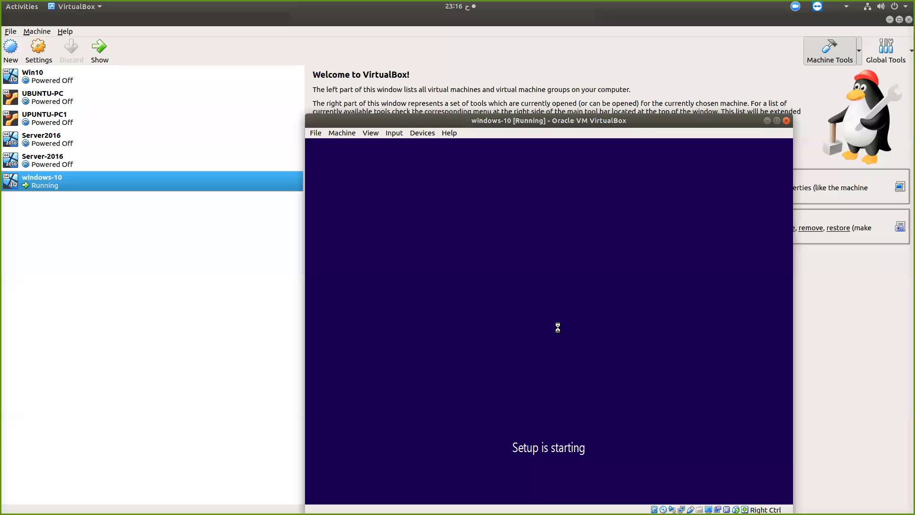
left_click_drag(409, 119, 327, 64)
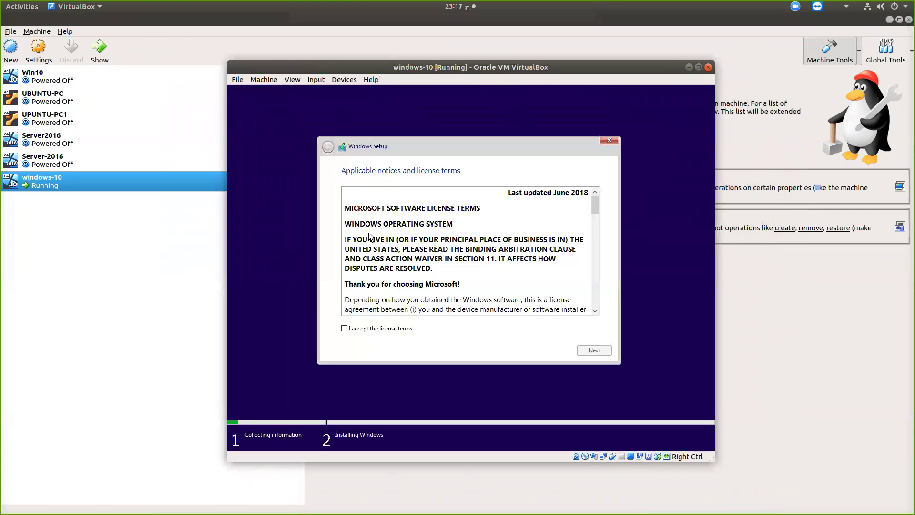
Accept the license terms and choose 'Custom: Install Windows only (advanced)'
left_click(371, 331)
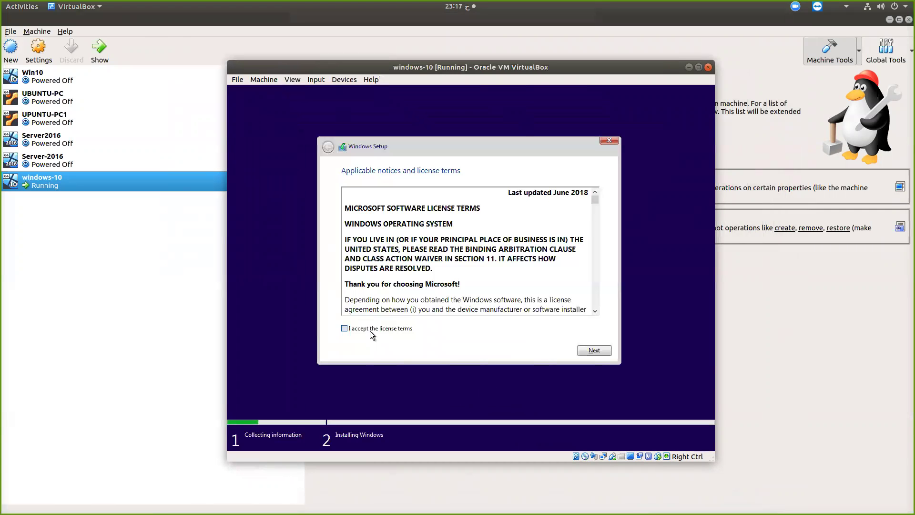
left_click(595, 350)
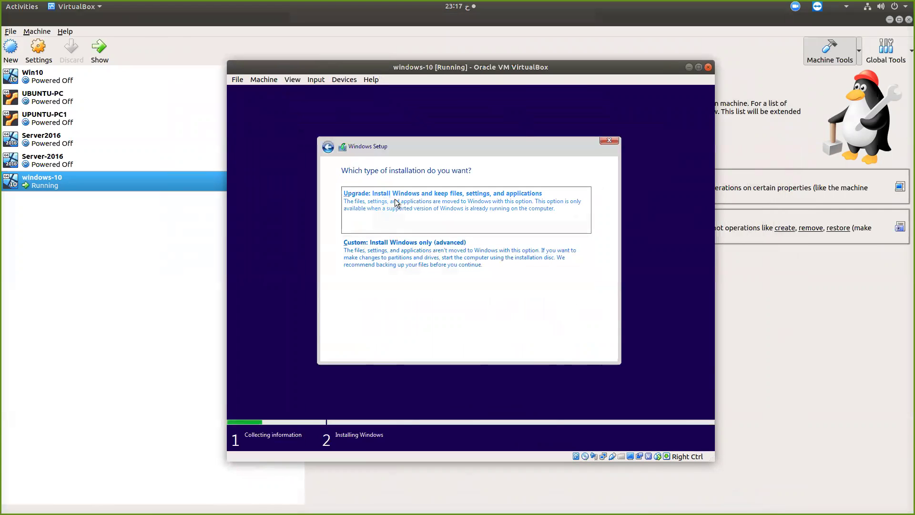
left_click(391, 258)
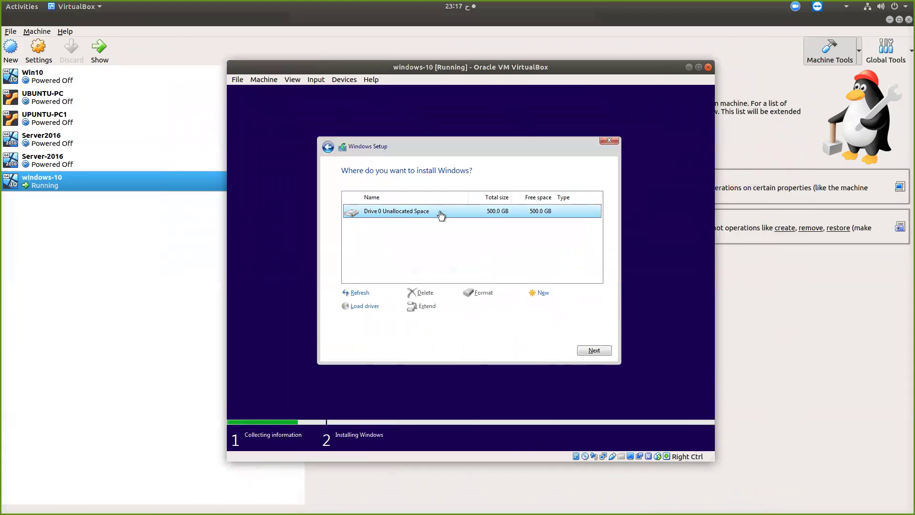
Create a 312000 MB partition, allow the extra system partitions, and select the remaining unallocated space
left_click(542, 294)
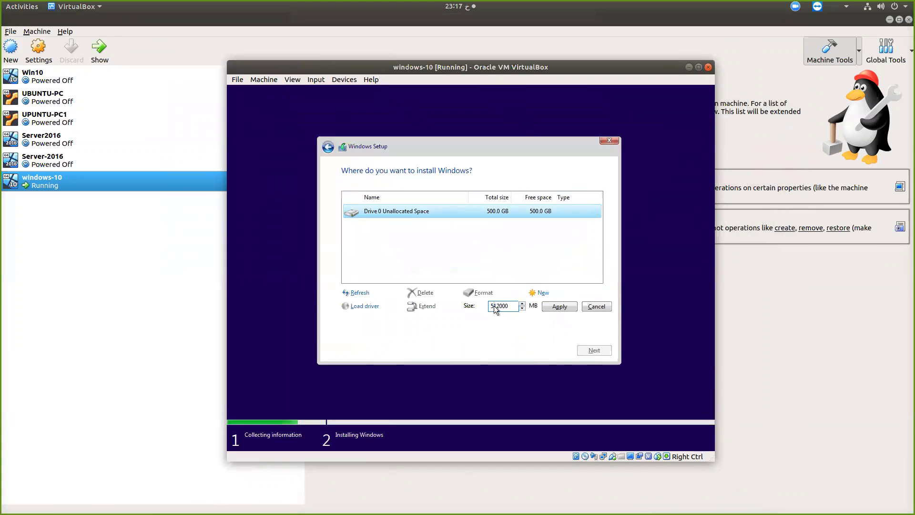
key("Home")
key("shift+Right")
type("3")
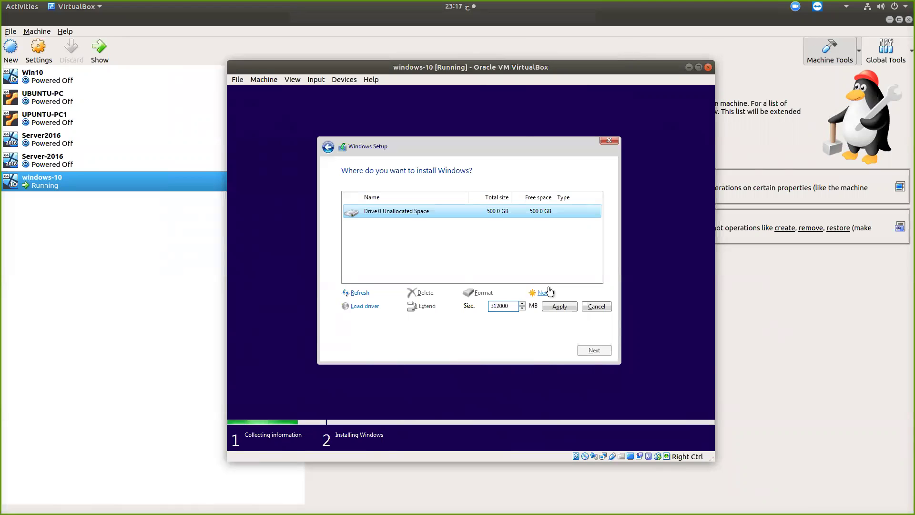
left_click(561, 307)
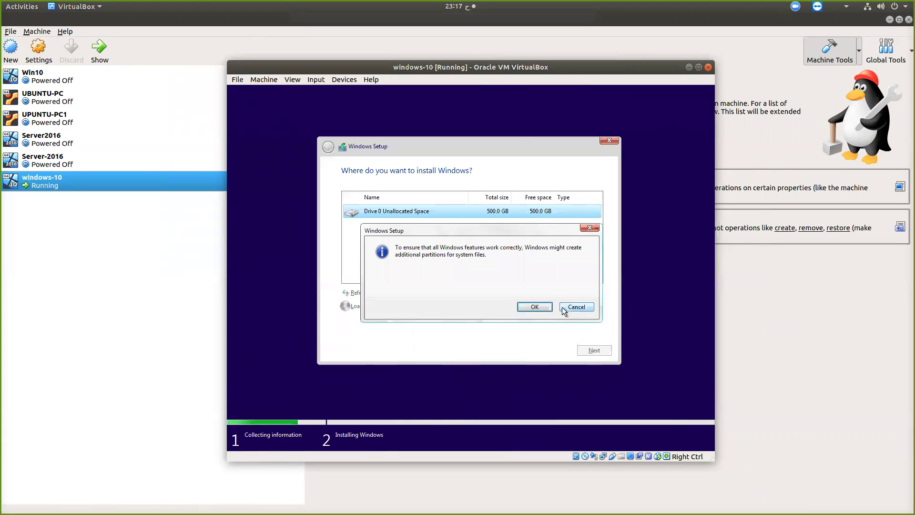
left_click(534, 306)
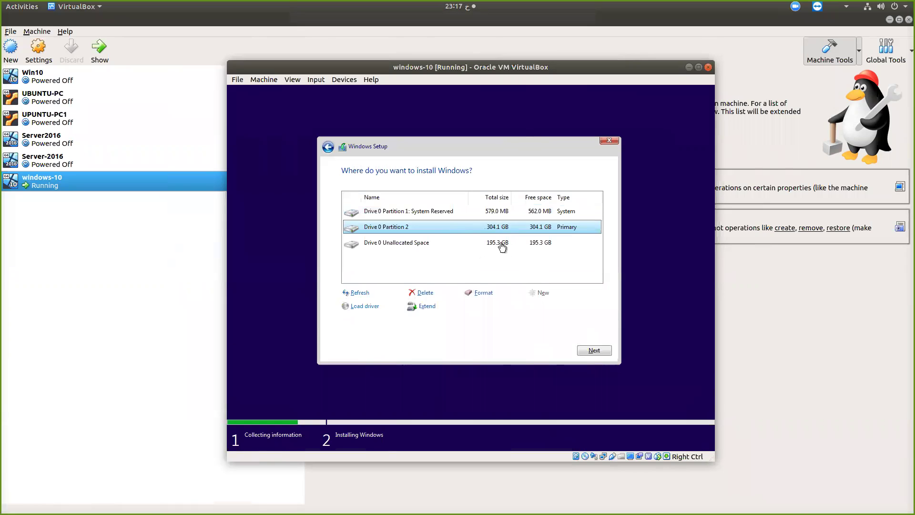
left_click(501, 243)
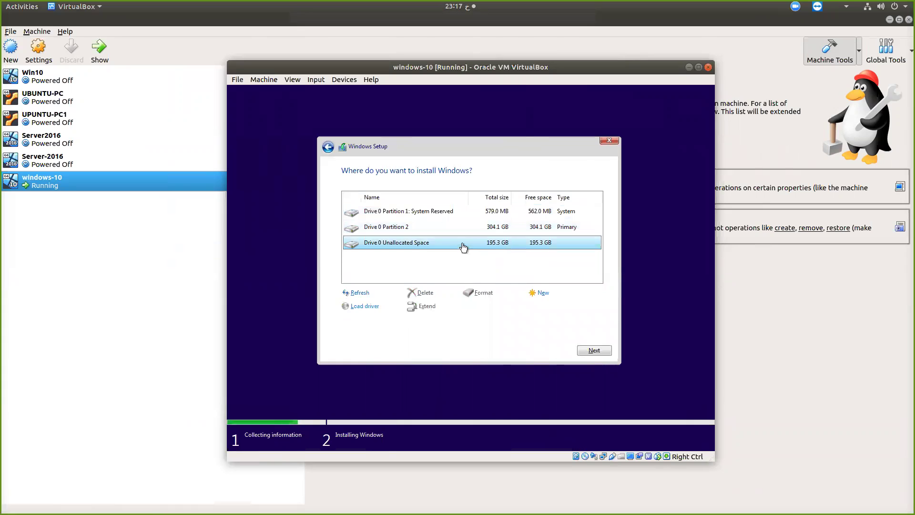
Create and format a 199999 MB Partition 3 from the leftover space, then install Windows on Partition 2
left_click(540, 292)
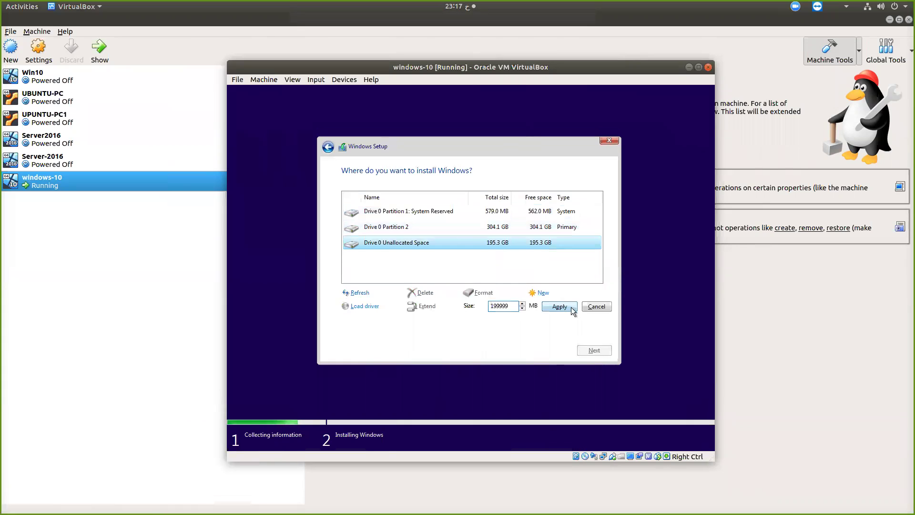
left_click(560, 306)
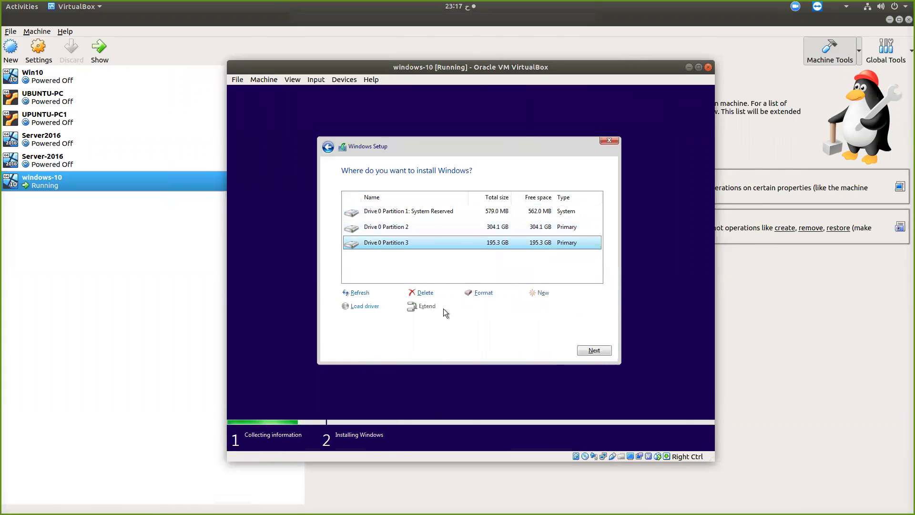
left_click(474, 293)
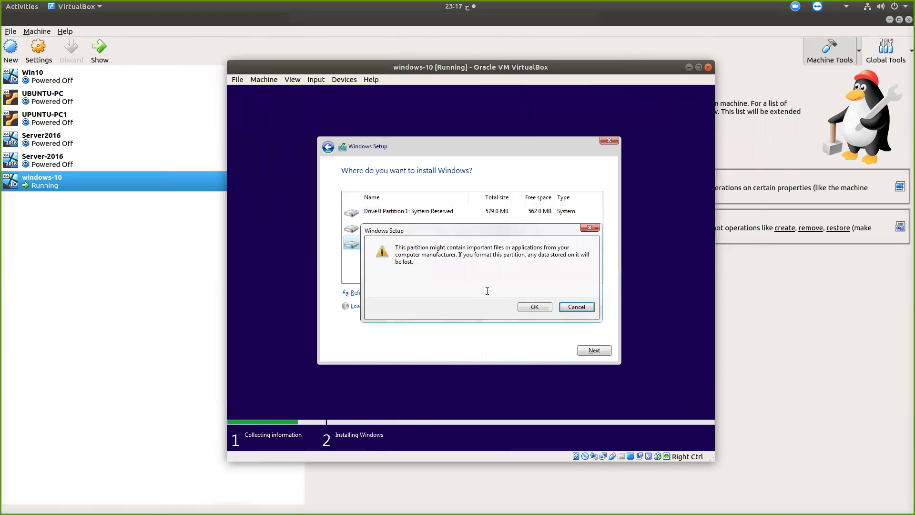
left_click(526, 305)
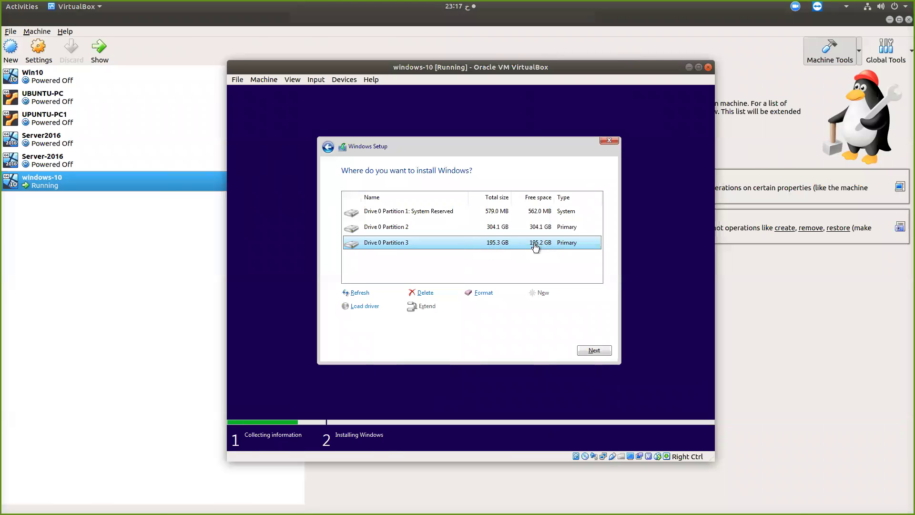
left_click(498, 232)
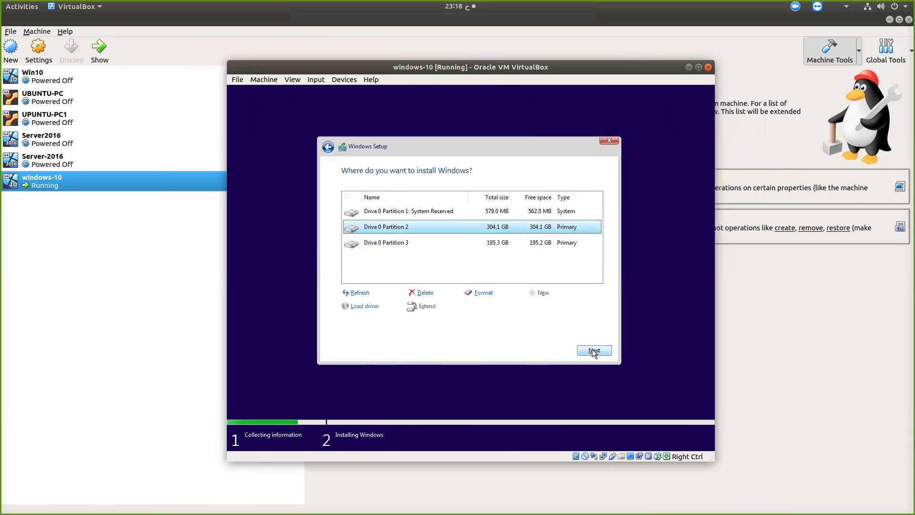
left_click(593, 351)
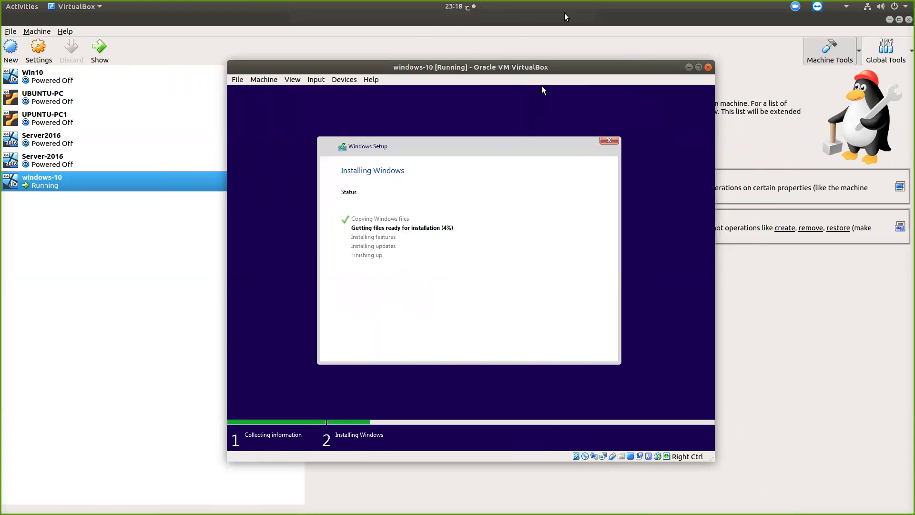
Wait while Windows copies files and installs features and updates until the restart countdown appears
left_click(580, 30)
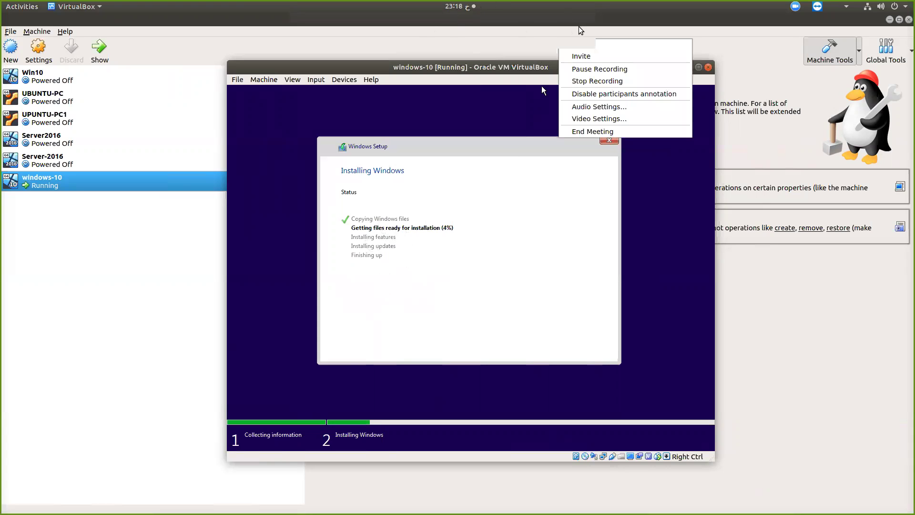
left_click(597, 72)
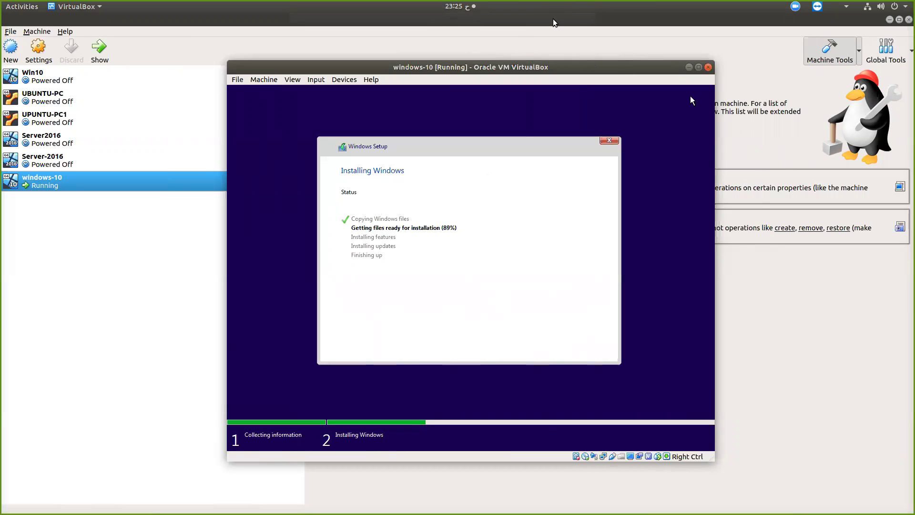
left_click(577, 22)
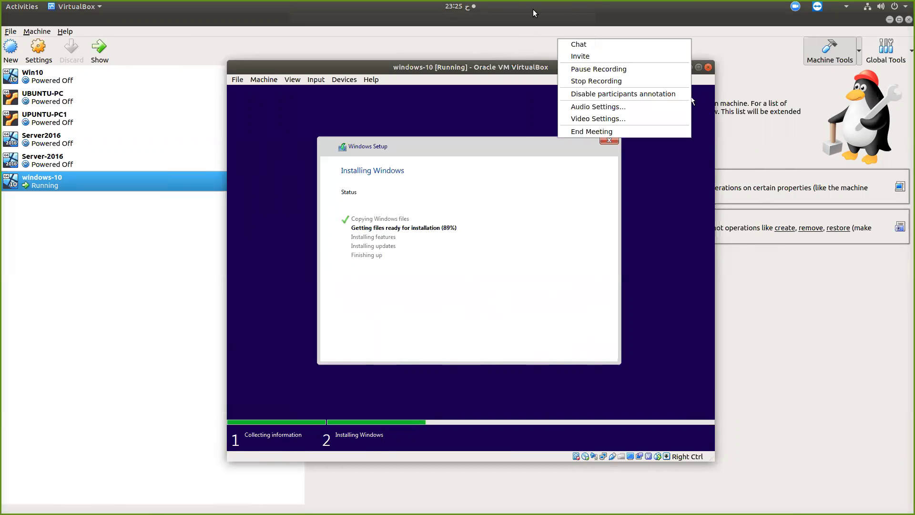
left_click(484, 44)
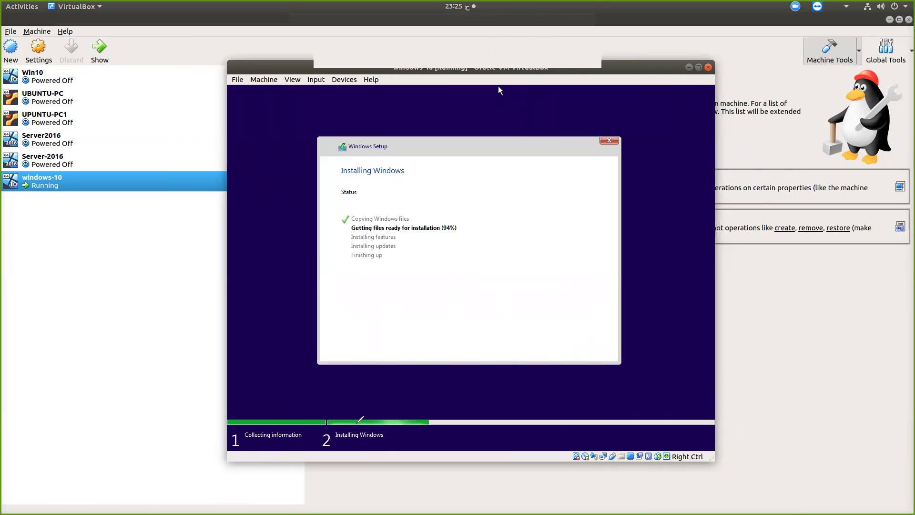
mouse_move(320, 419)
left_mouse_down()
mouse_move(419, 395)
mouse_move(457, 419)
mouse_move(381, 436)
mouse_move(321, 419)
mouse_move(326, 401)
left_mouse_up()
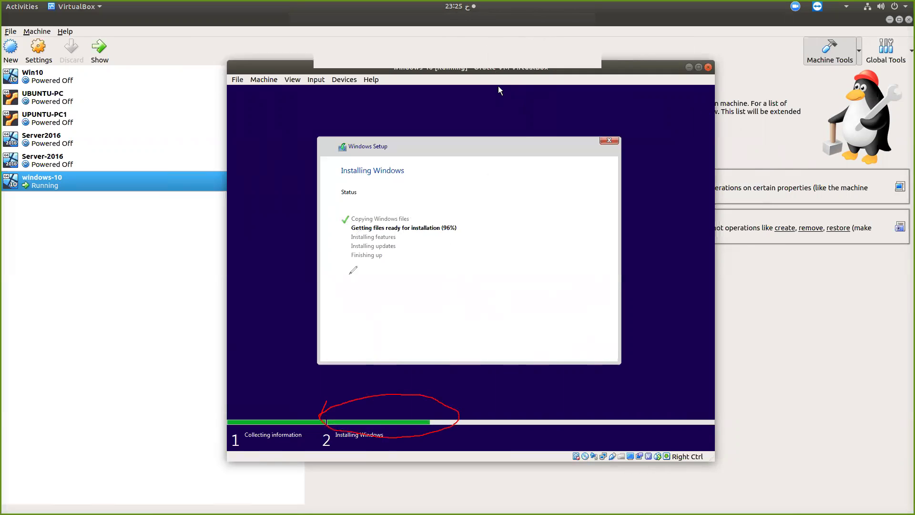
left_click_drag(465, 224, 495, 218)
mouse_move(399, 238)
left_mouse_down()
mouse_move(417, 234)
mouse_move(415, 244)
mouse_move(362, 253)
mouse_move(394, 257)
left_mouse_up()
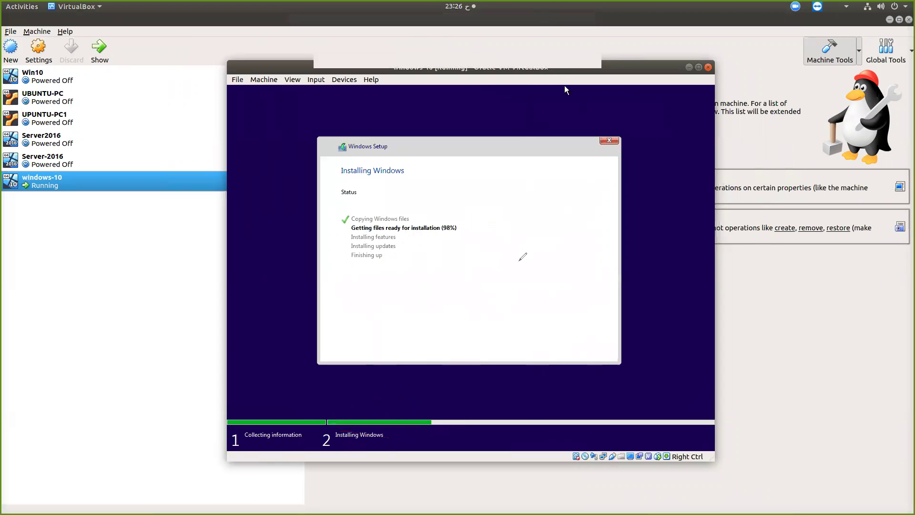
mouse_move(437, 244)
left_mouse_down()
mouse_move(464, 212)
mouse_move(438, 222)
mouse_move(442, 247)
left_mouse_up()
mouse_move(327, 242)
left_mouse_down()
mouse_move(350, 237)
mouse_move(341, 235)
mouse_move(345, 243)
left_mouse_up()
key("ctrl+z")
key("ctrl+z")
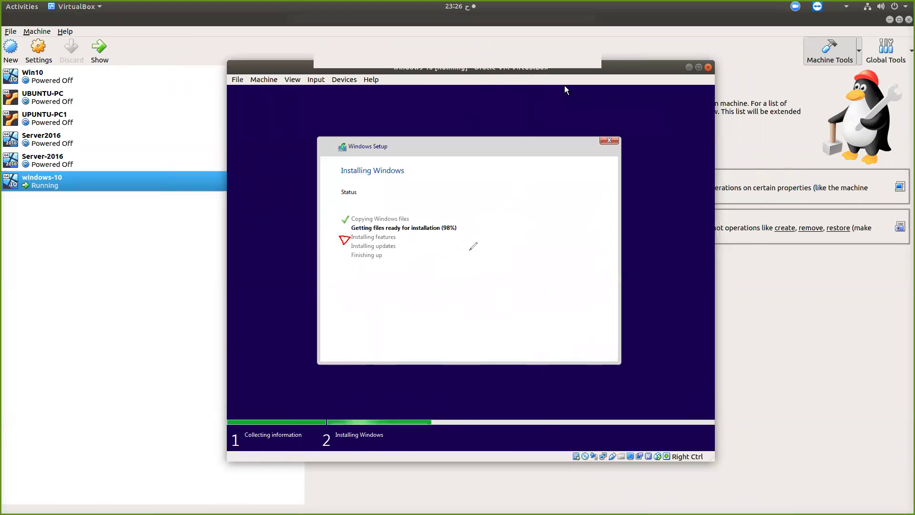
left_click_drag(439, 237, 461, 234)
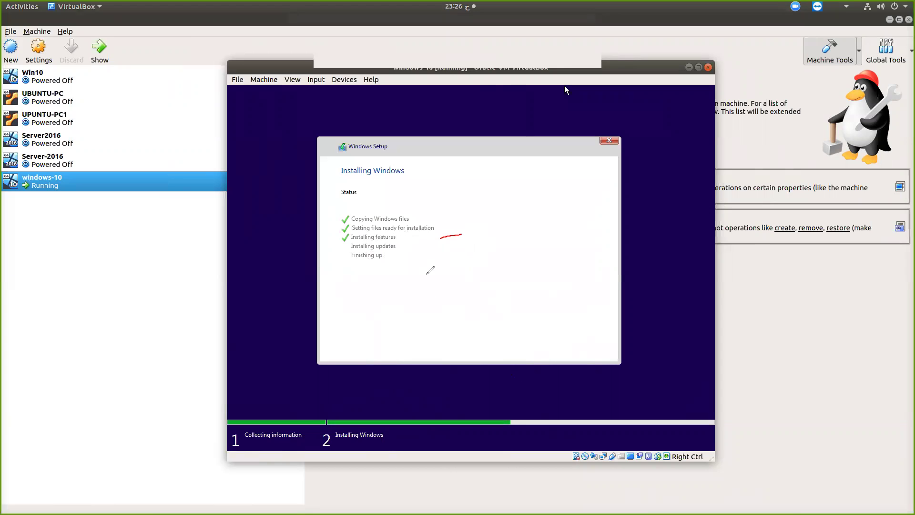
mouse_move(493, 420)
left_mouse_down()
mouse_move(508, 412)
mouse_move(528, 426)
mouse_move(491, 415)
left_mouse_up()
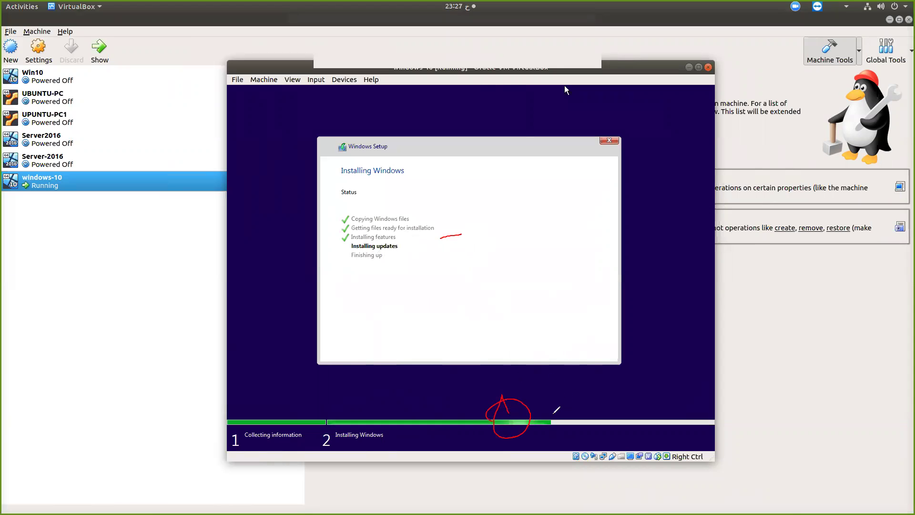
mouse_move(544, 431)
left_mouse_down()
mouse_move(596, 429)
mouse_move(542, 414)
mouse_move(544, 443)
left_mouse_up()
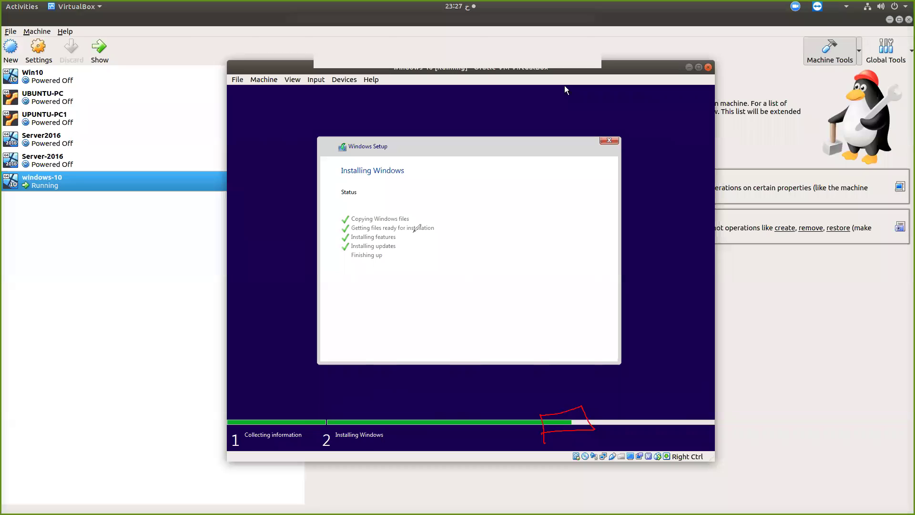
mouse_move(352, 251)
left_mouse_down()
mouse_move(404, 256)
mouse_move(349, 266)
left_mouse_up()
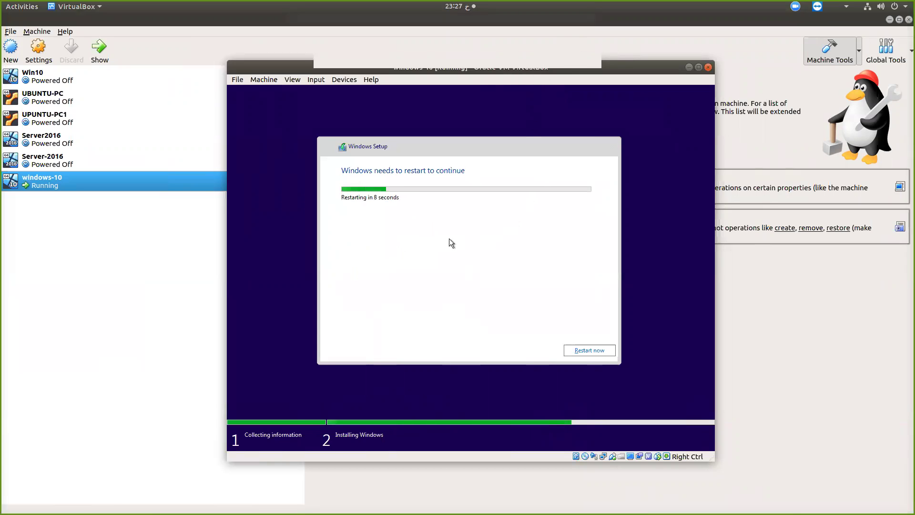
Choose Restart now in Windows Setup so the VM reboots into the new system
left_click(590, 350)
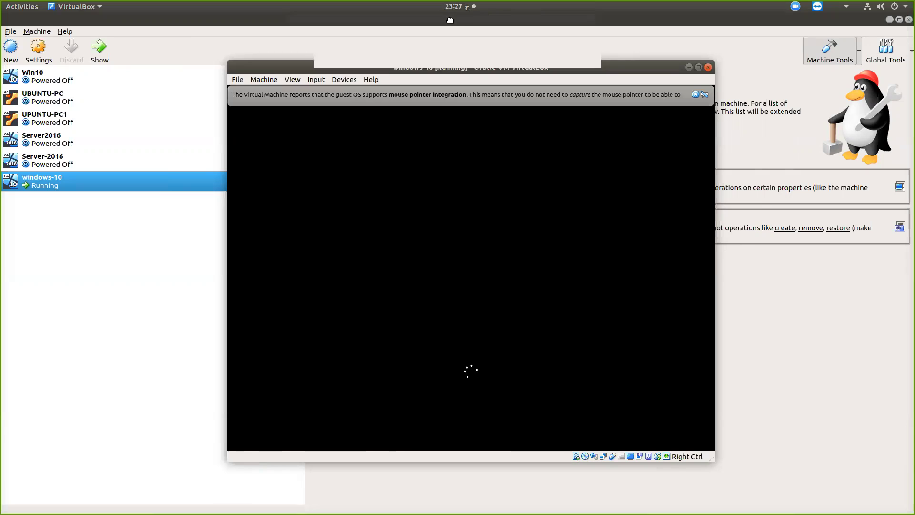
Wait through the reboot and Getting ready screen until the region page shows Saudi Arabia
left_click(586, 24)
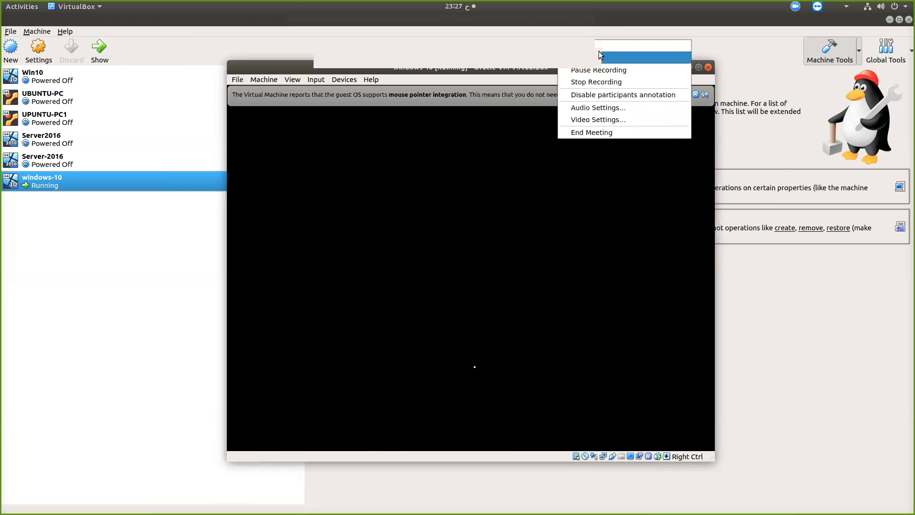
left_click(593, 77)
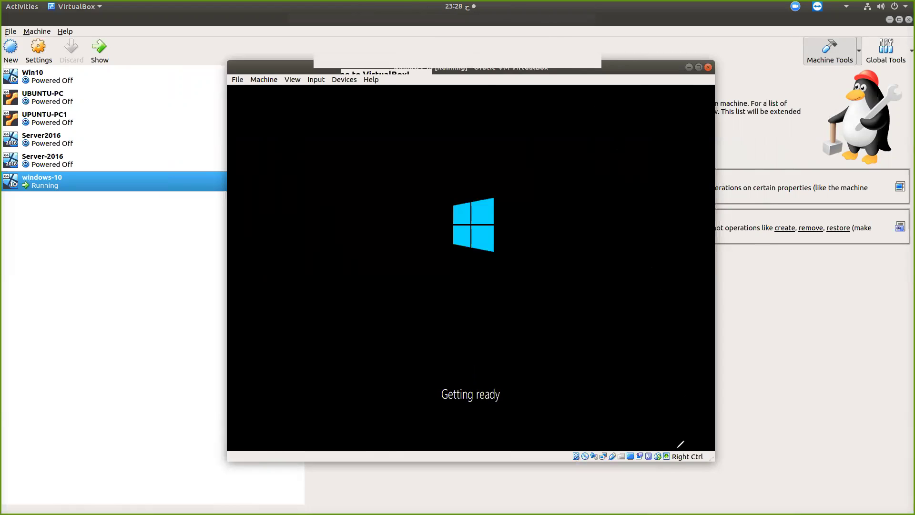
mouse_move(666, 446)
left_mouse_down()
mouse_move(656, 460)
mouse_move(671, 448)
left_mouse_up()
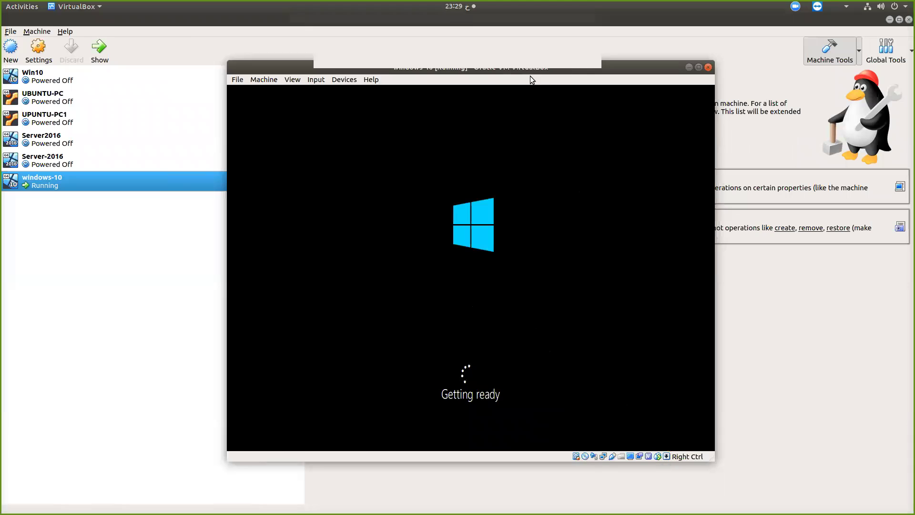
left_click(574, 27)
left_click(592, 71)
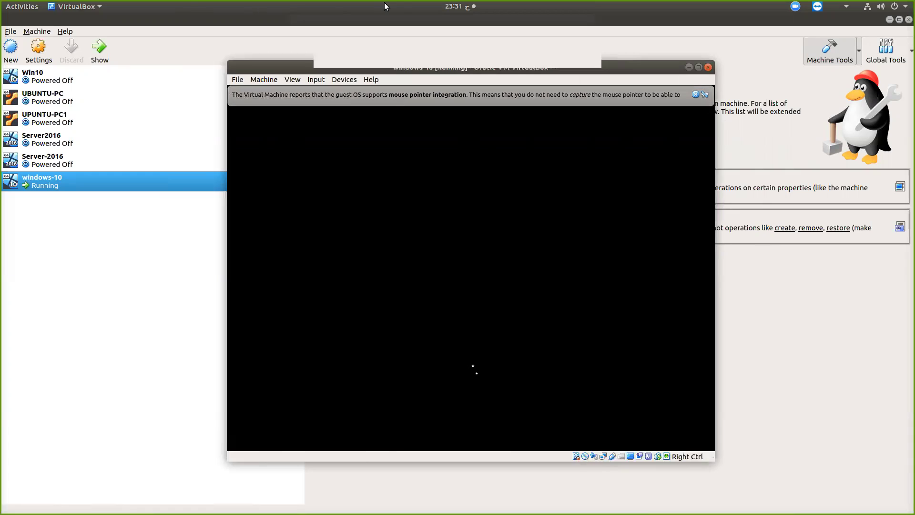
left_click(573, 24)
left_click(589, 72)
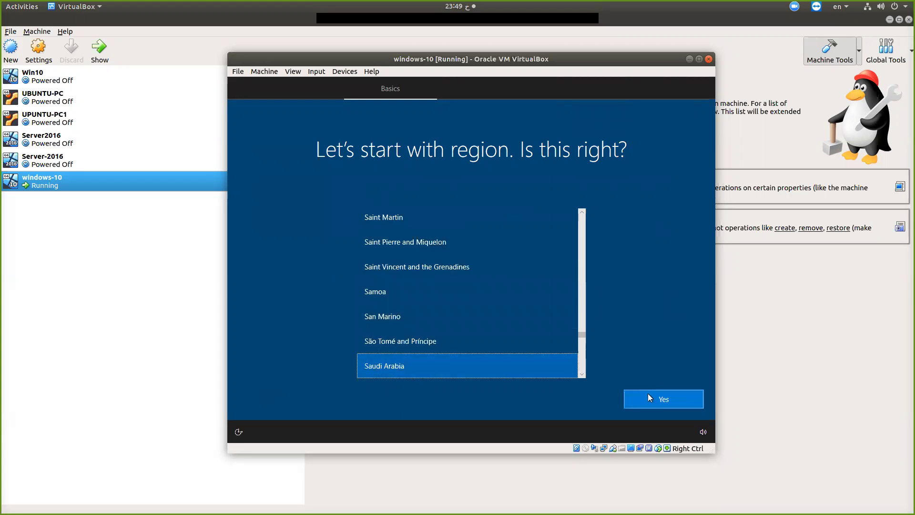
Confirm Saudi Arabia as region and US keyboard, skip a second layout, then await sign-in
left_click(668, 399)
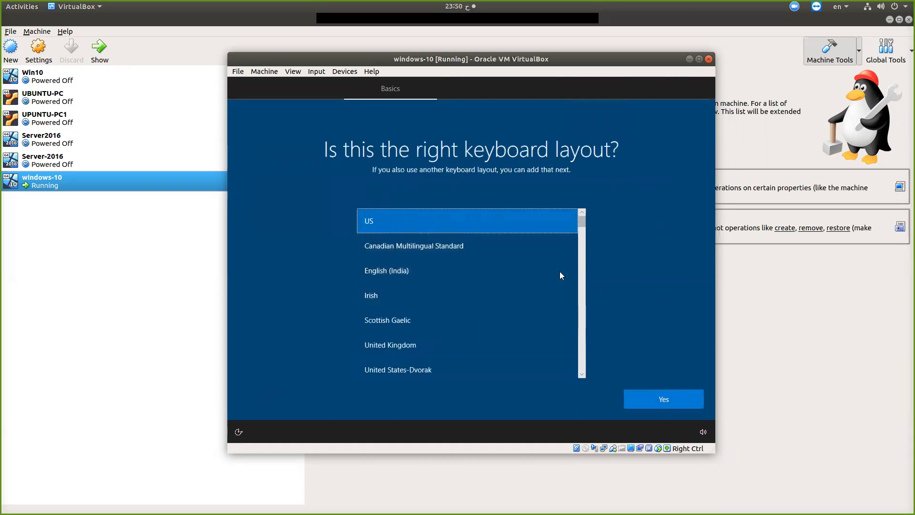
left_click(665, 400)
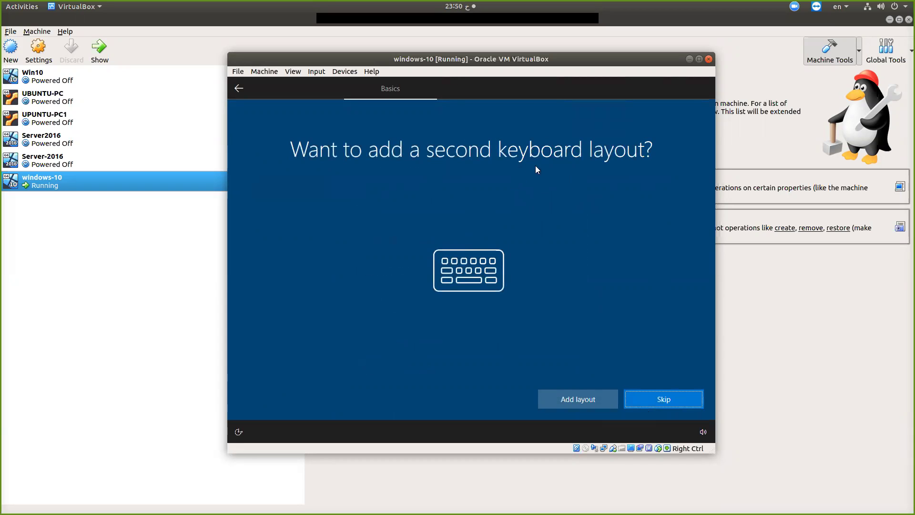
left_click(663, 399)
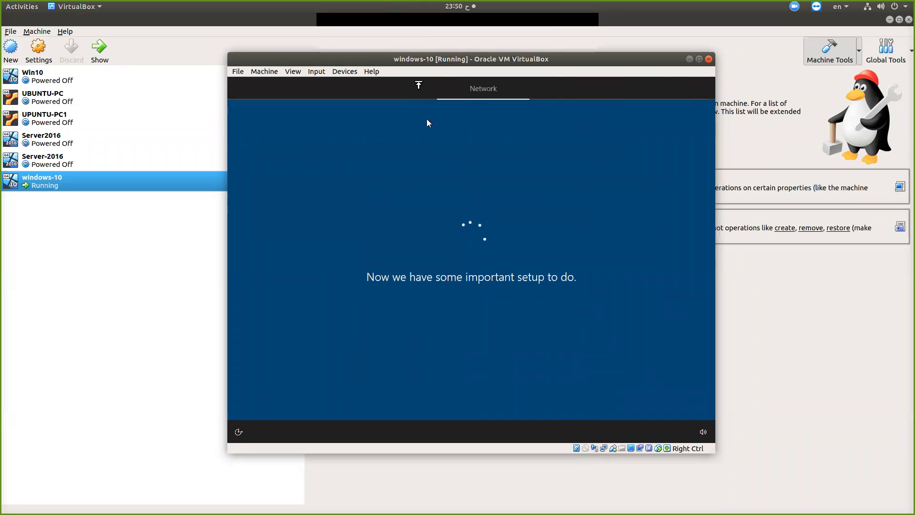
left_click(584, 25)
left_click(601, 68)
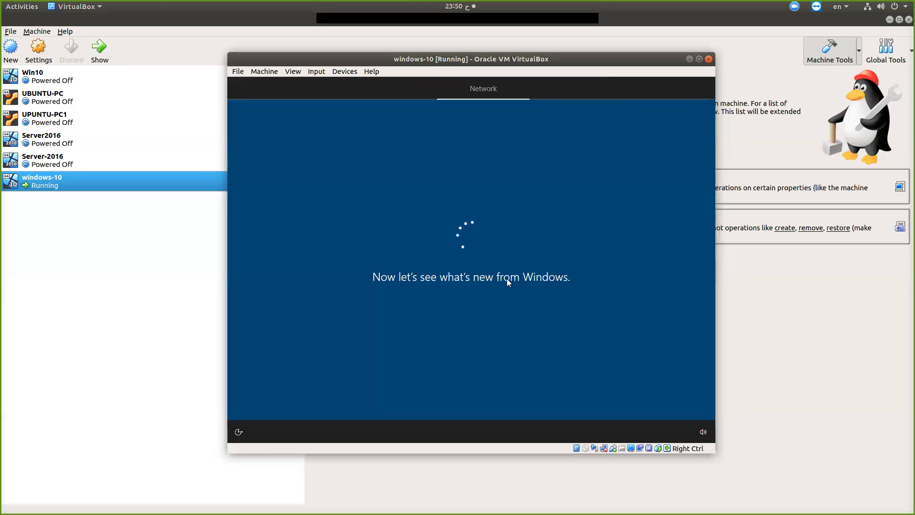
left_click(589, 24)
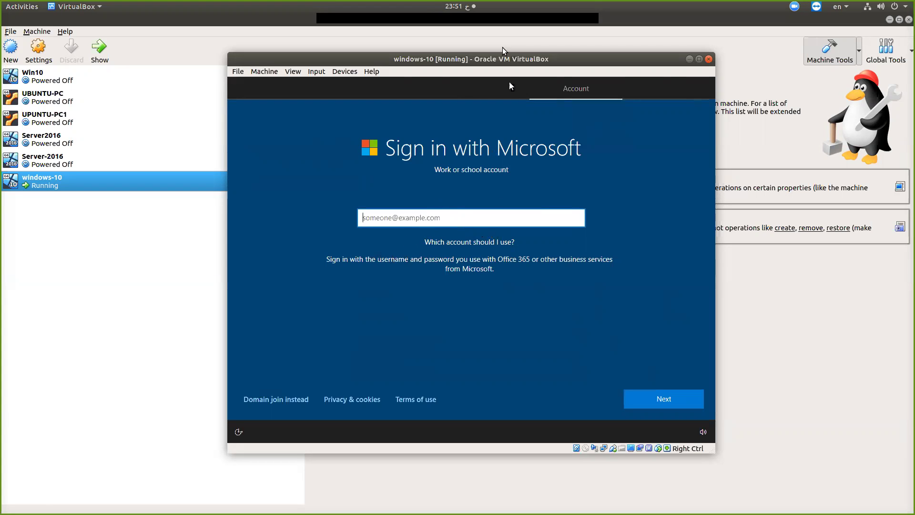
Pick Domain join instead on the Sign in with Microsoft page to use a local account
left_click(582, 27)
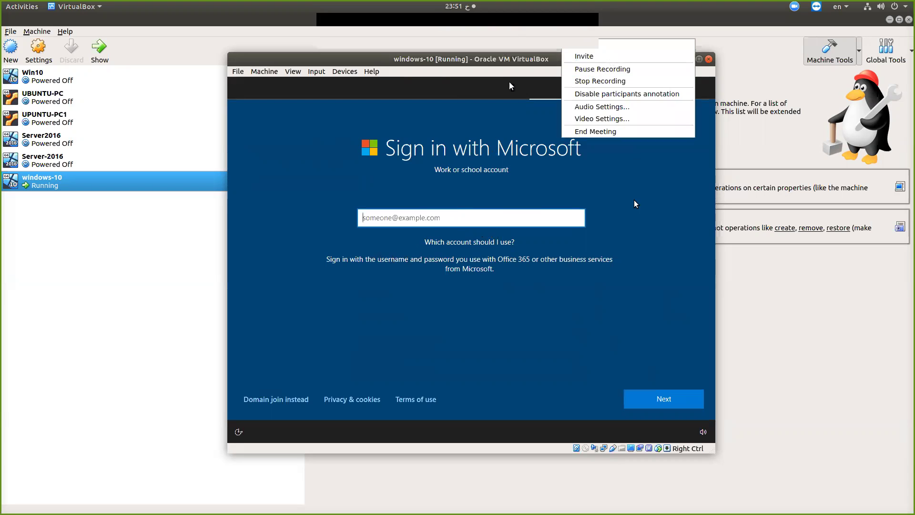
left_click(662, 215)
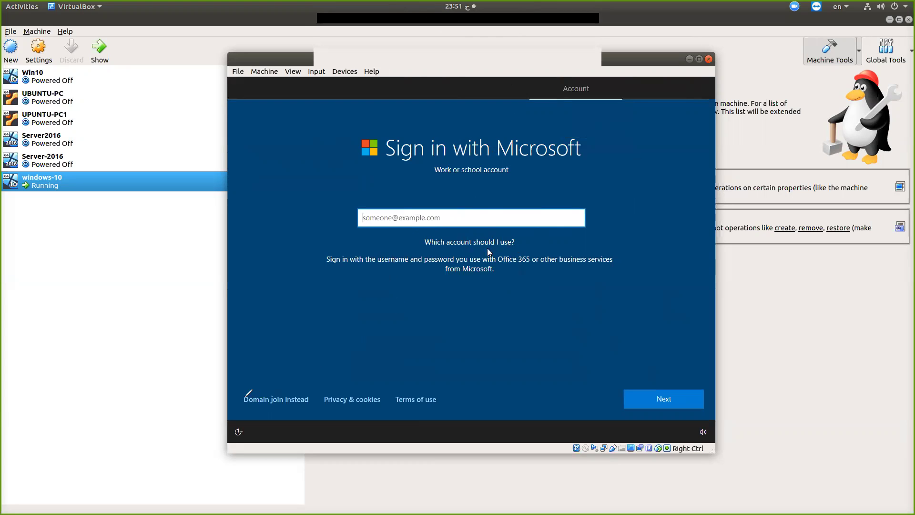
mouse_move(240, 393)
left_mouse_down()
mouse_move(299, 374)
mouse_move(318, 396)
mouse_move(260, 420)
mouse_move(238, 385)
mouse_move(362, 236)
mouse_move(381, 226)
left_mouse_up()
left_click_drag(498, 165, 572, 157)
mouse_move(292, 376)
left_mouse_down()
mouse_move(233, 417)
mouse_move(296, 363)
mouse_move(281, 379)
left_mouse_up()
left_click(275, 399)
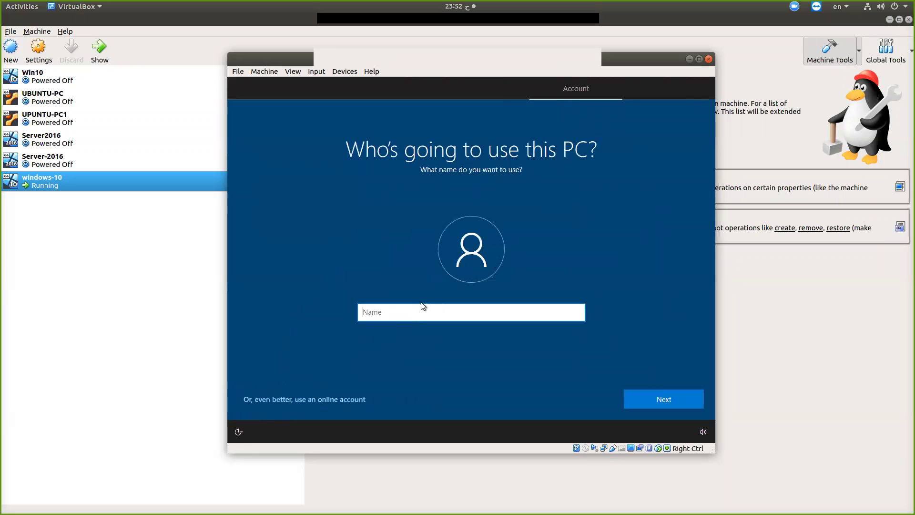
Enter the user name 'admin', then correct it to 'admin1' when it is rejected
type("admin")
left_click(658, 398)
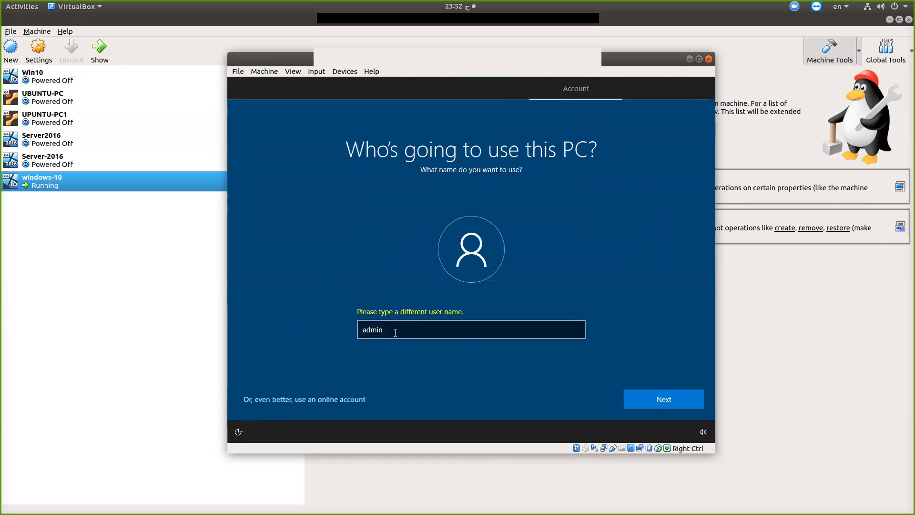
left_click(395, 333)
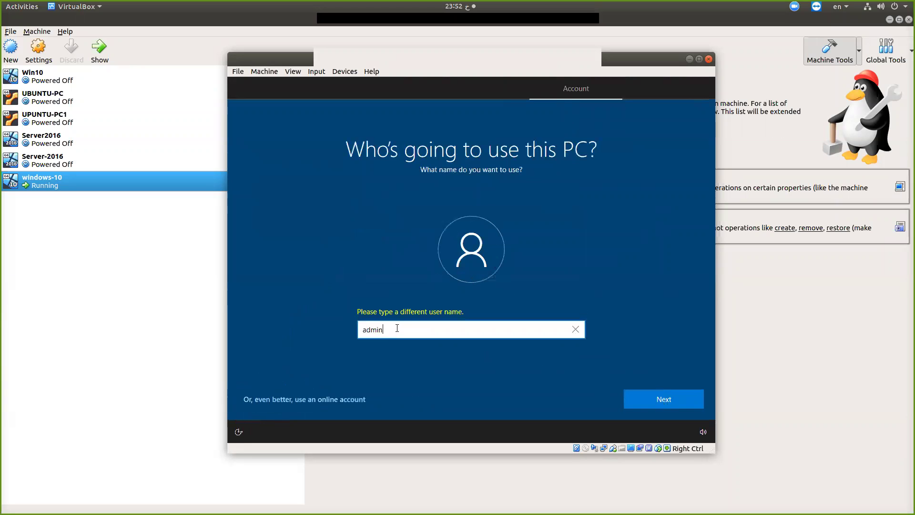
type("1")
left_click(667, 401)
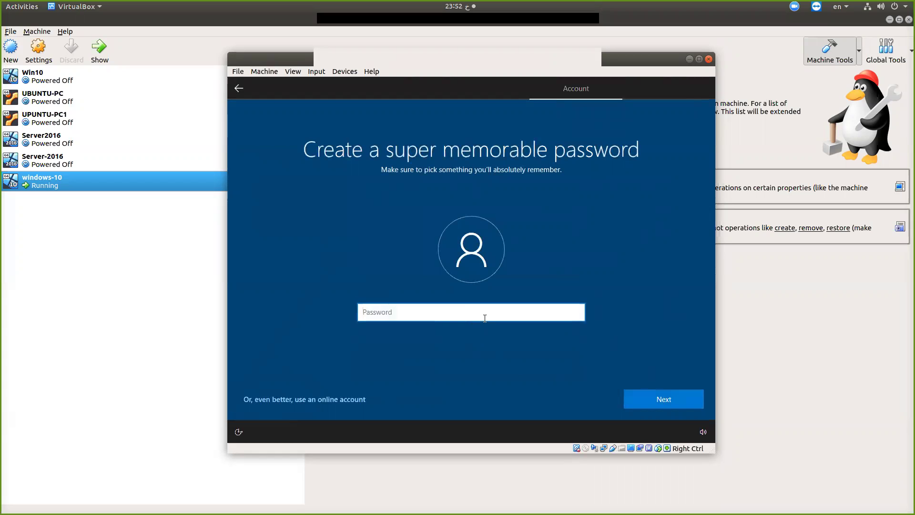
Set the account password and enter it again to confirm
type("1234567")
left_click(656, 394)
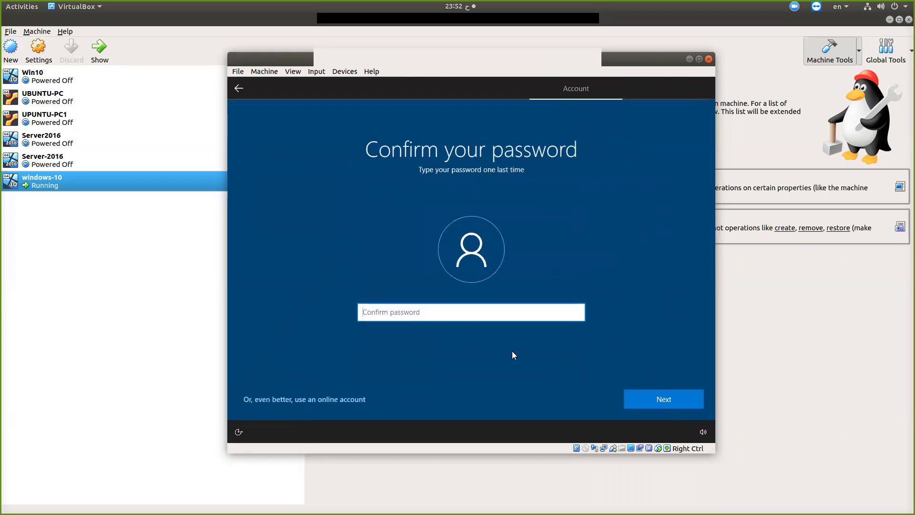
type("1234567")
left_click(658, 398)
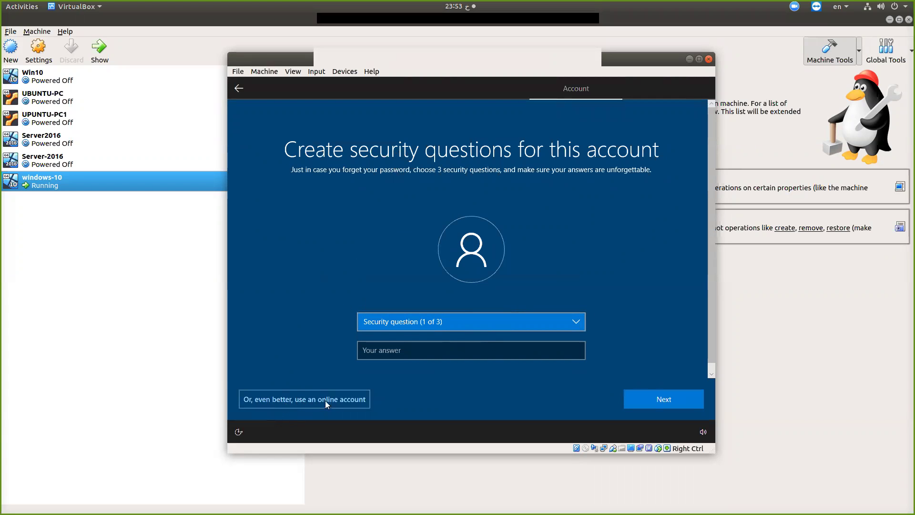
Choose the first pet's name security question and enter its answer
left_click(424, 324)
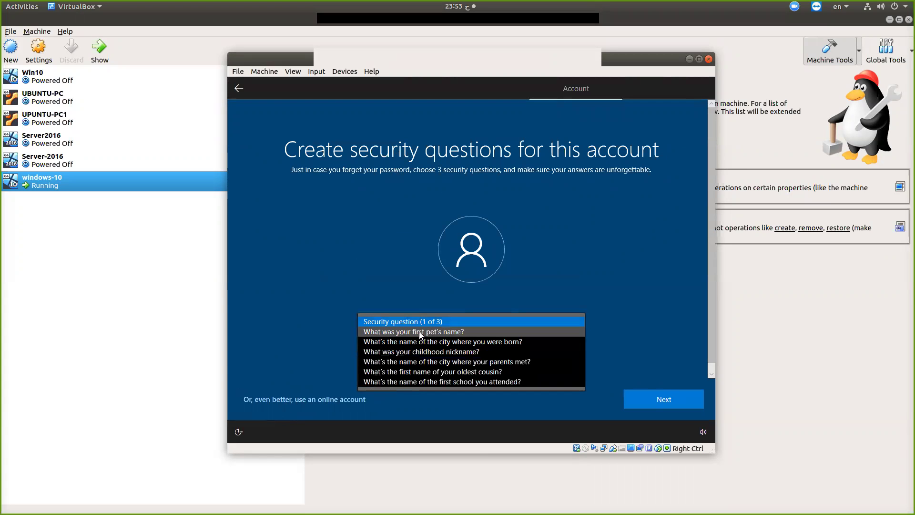
left_click(421, 335)
left_click(404, 351)
type("cat")
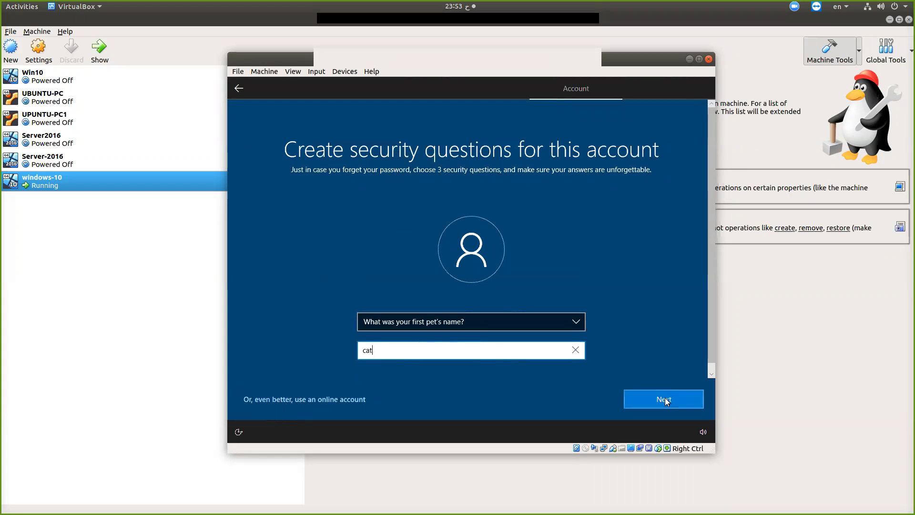
left_click(666, 399)
Choose the birth city security question and enter its answer
left_click(448, 324)
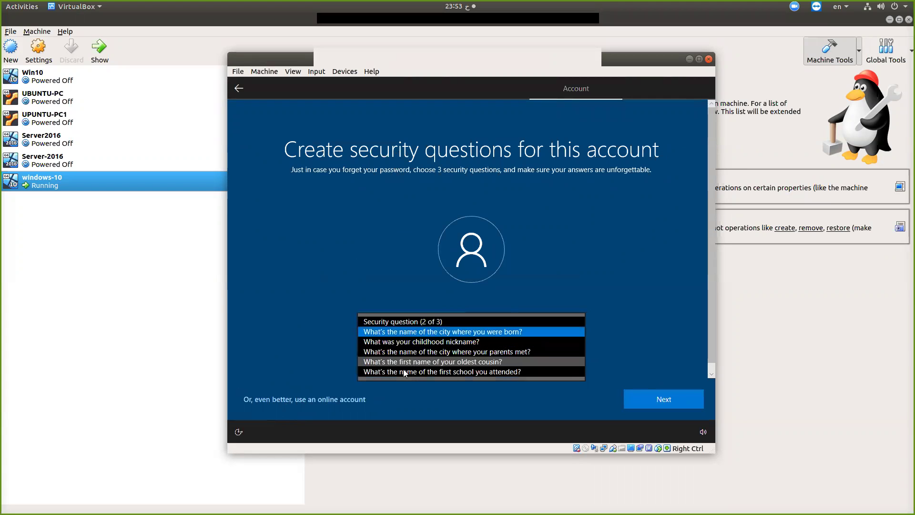
left_click(650, 343)
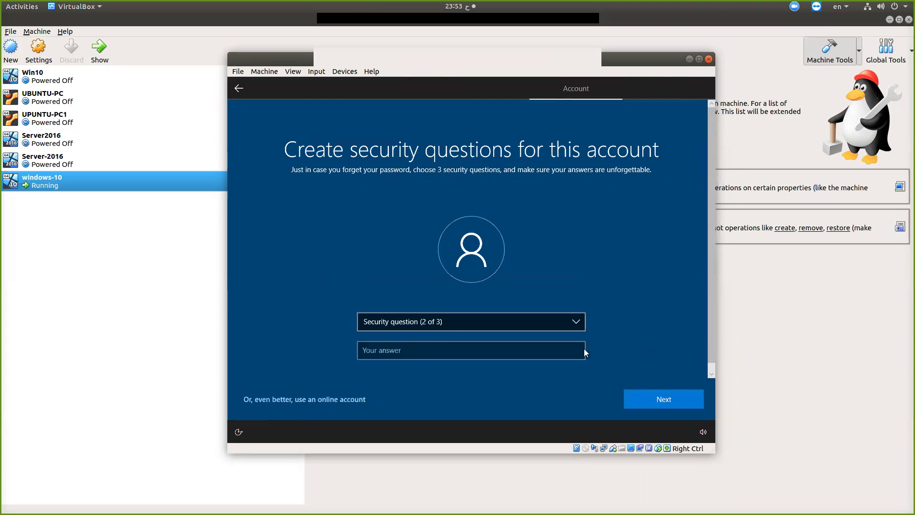
left_click(444, 323)
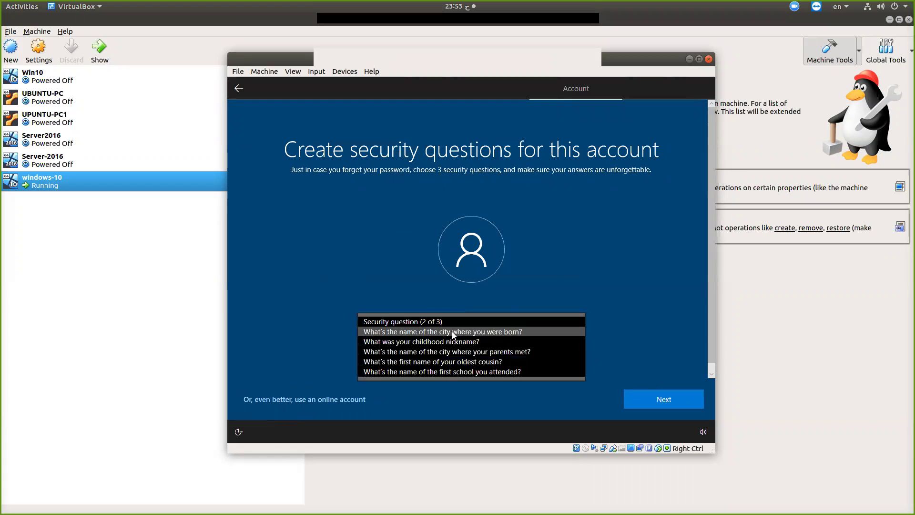
left_click(449, 334)
left_click(450, 355)
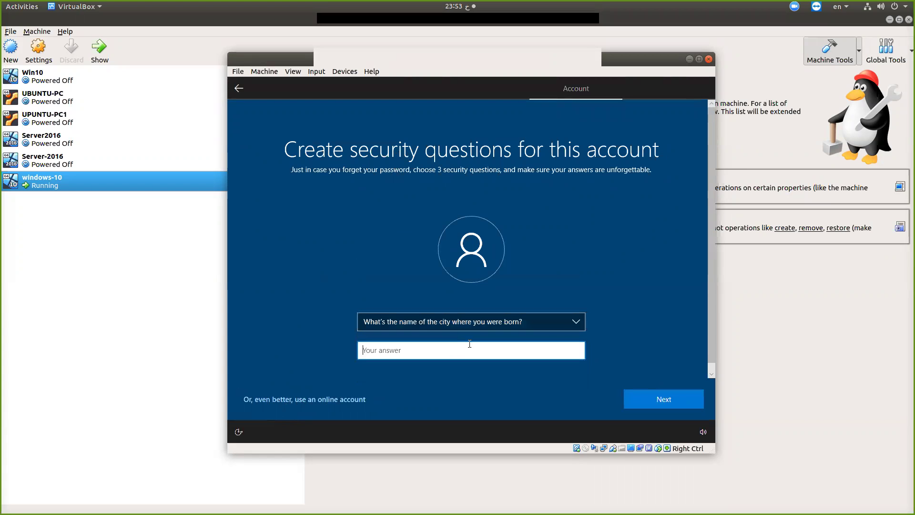
type("Riyadh")
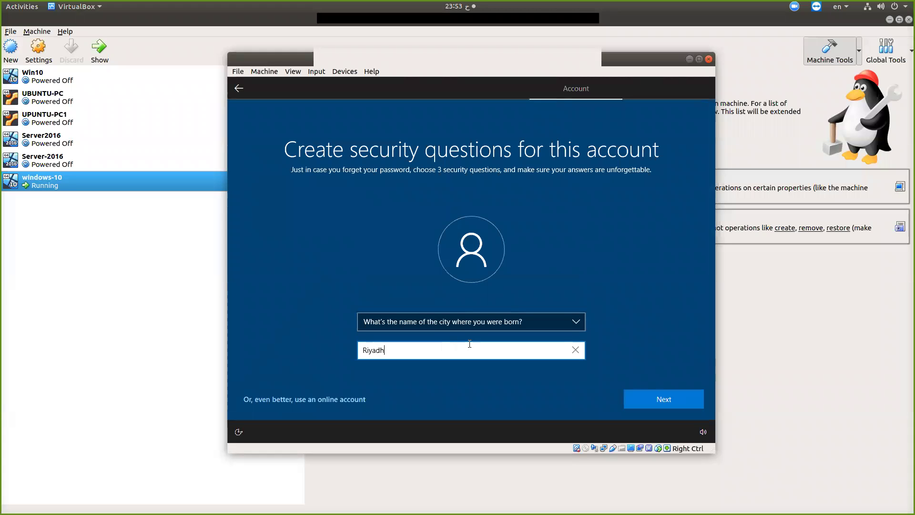
left_click(655, 399)
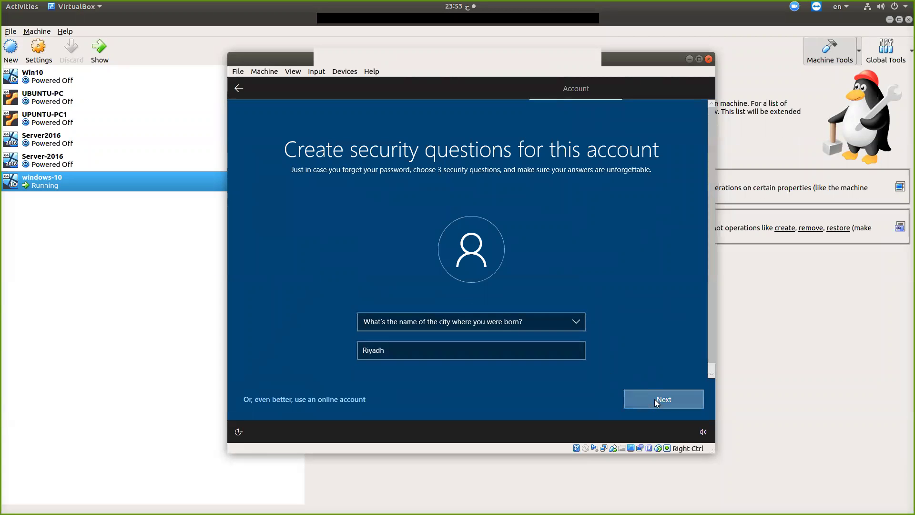
Choose the childhood nickname security question and enter its answer
left_click(455, 322)
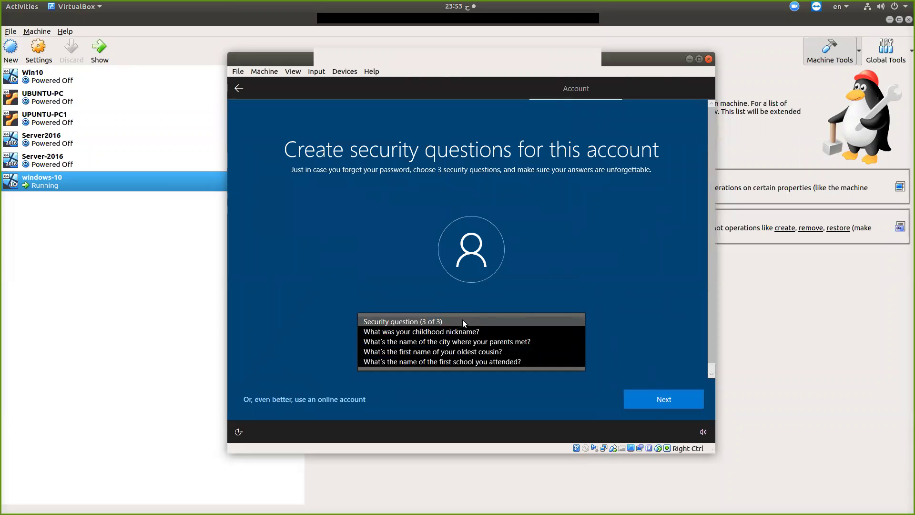
left_click(441, 332)
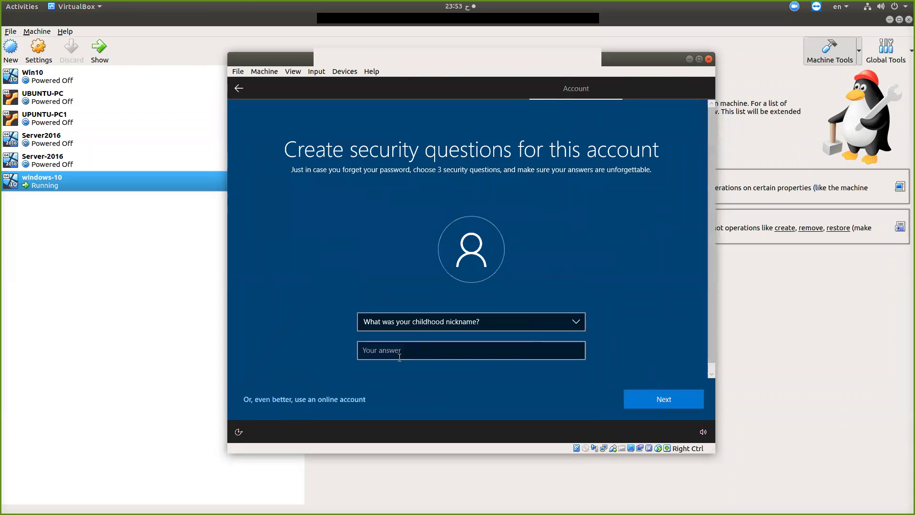
type("good")
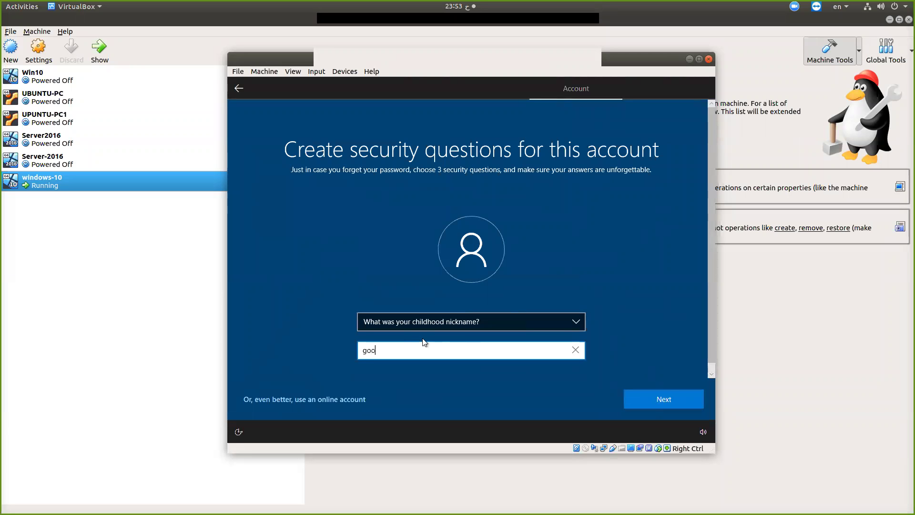
left_click(661, 399)
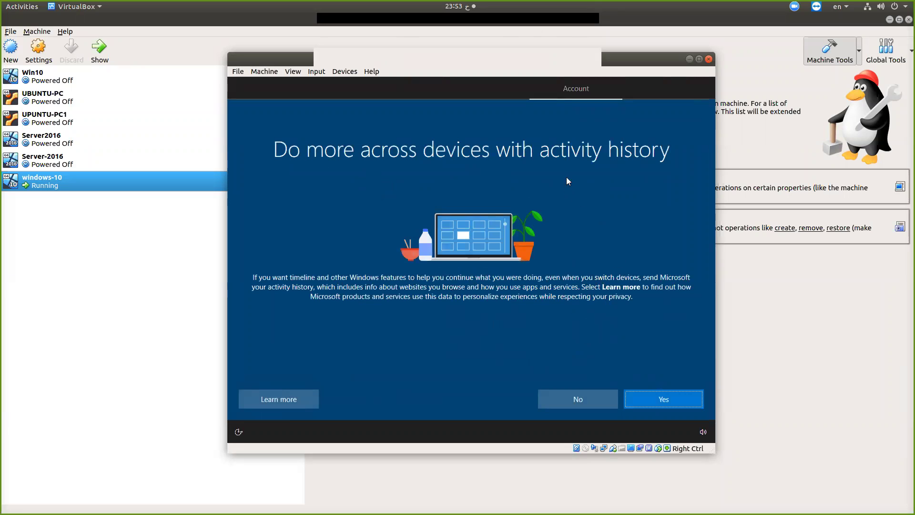
Answer No to sending activity history across devices
left_click(582, 398)
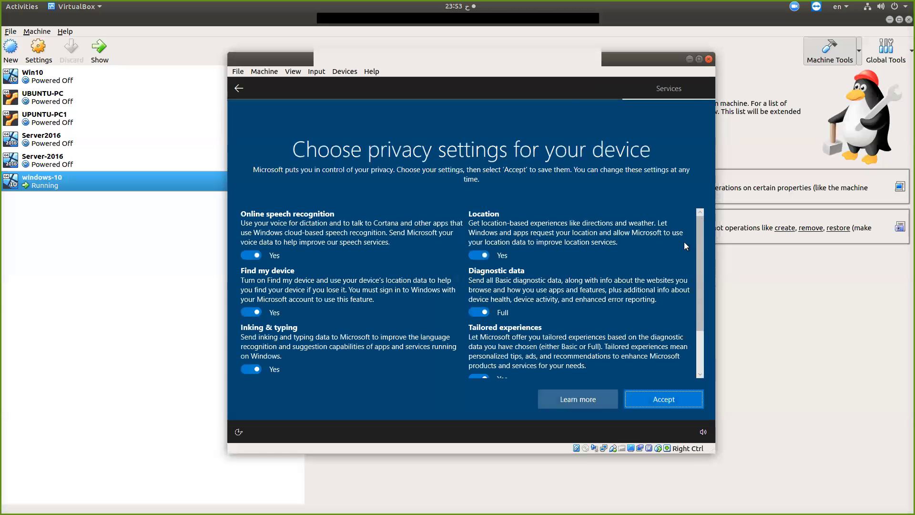
Review the remaining privacy options and accept the default privacy settings
left_click(700, 345)
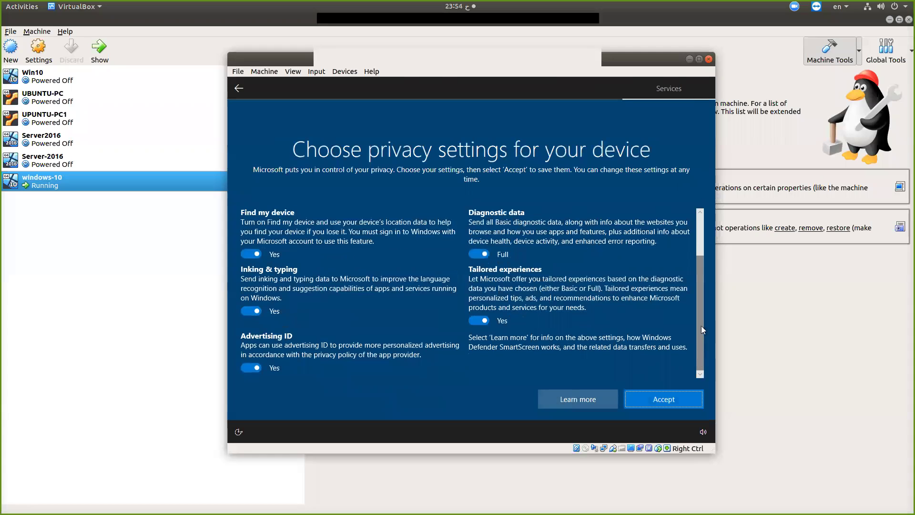
left_click(673, 401)
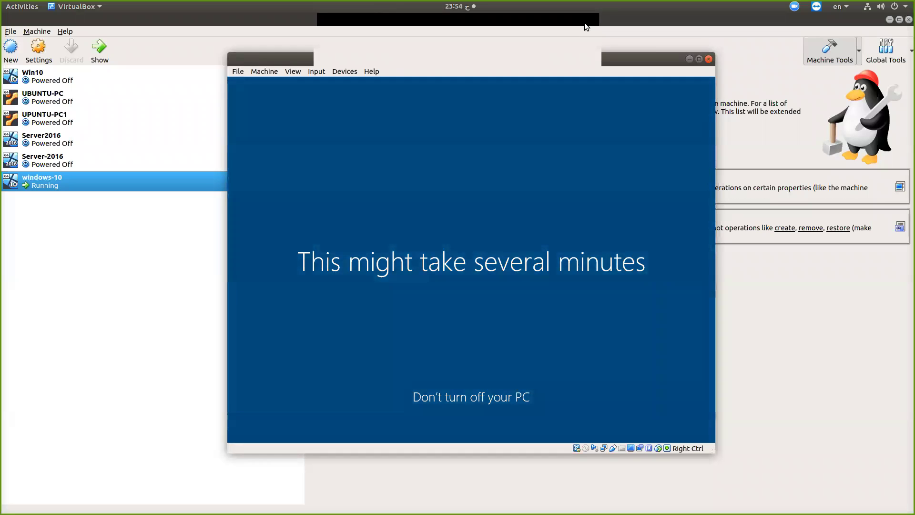
Wait through the 'This might take several minutes' screen while Windows finalizes setup
left_click(584, 22)
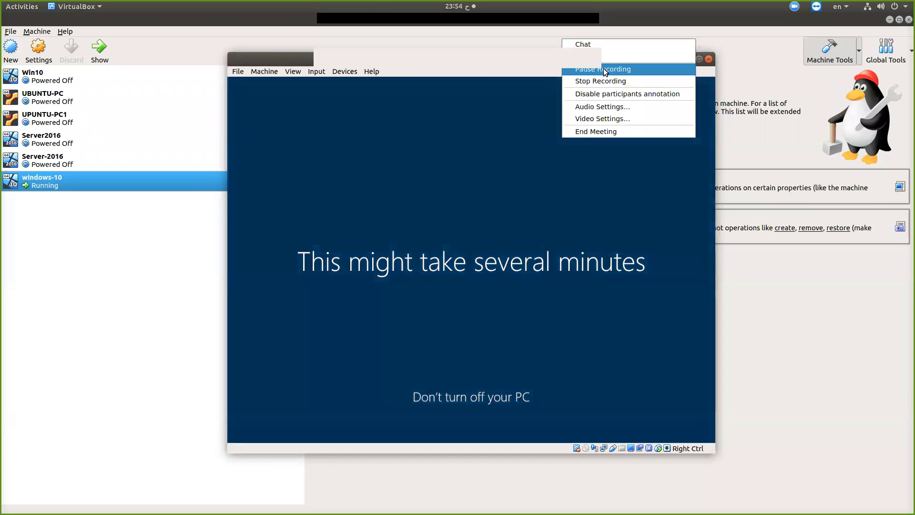
left_click(602, 69)
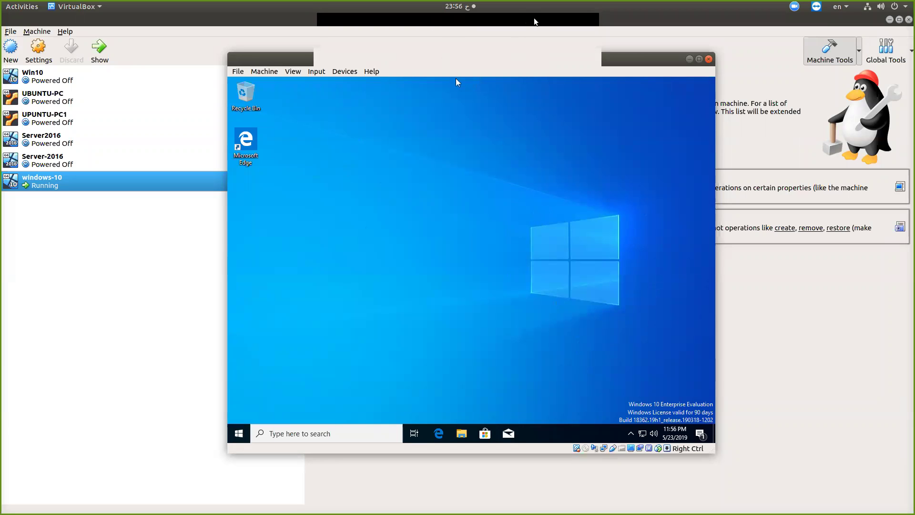
mouse_move(604, 398)
left_mouse_down()
mouse_move(687, 368)
mouse_move(719, 398)
mouse_move(662, 419)
mouse_move(612, 398)
left_mouse_up()
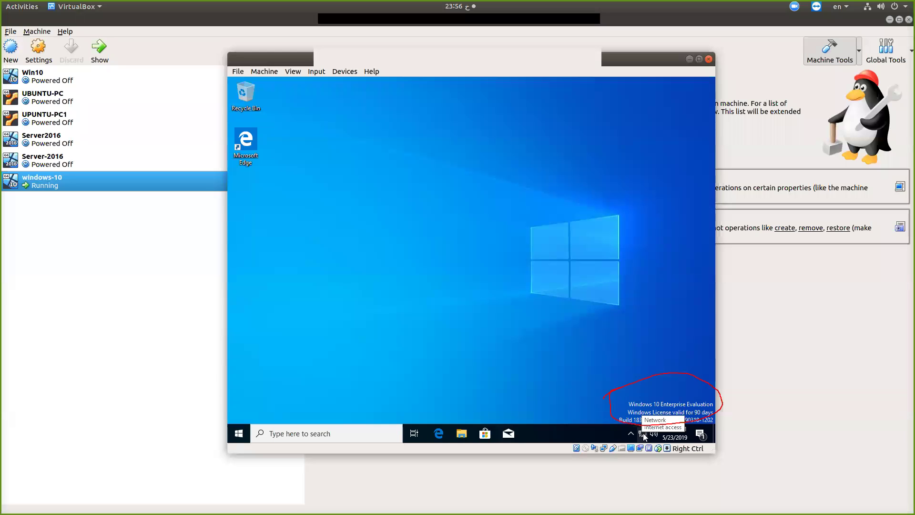
left_click(541, 77)
left_click(547, 78)
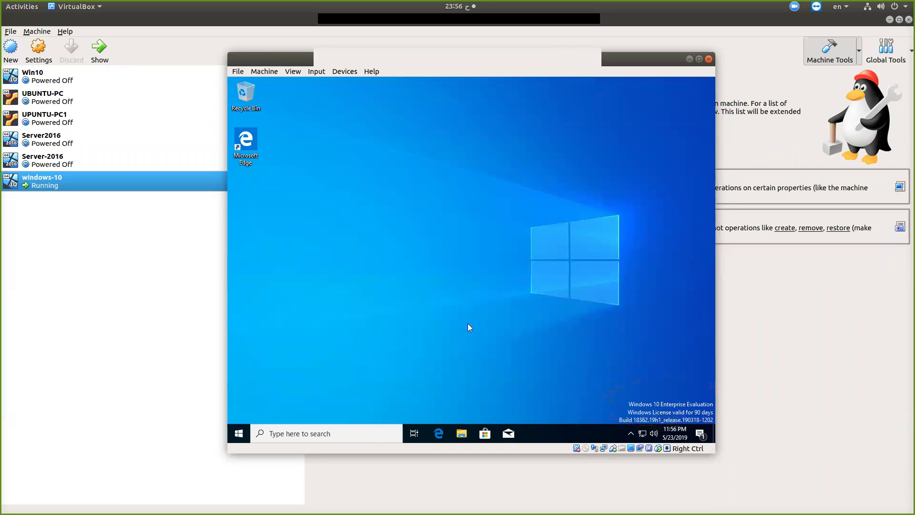
Browse the guest's Start, power and system-tools menus, then close the Device Manager window
left_click(238, 432)
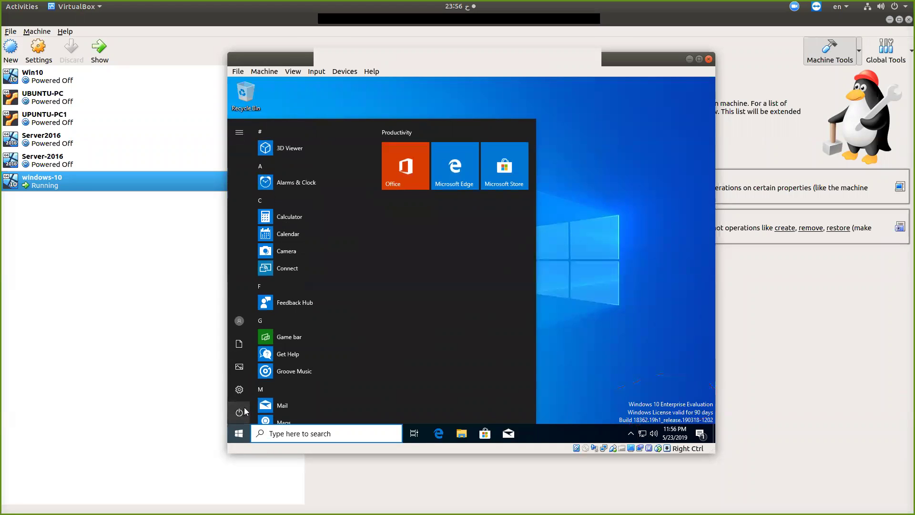
left_click(243, 411)
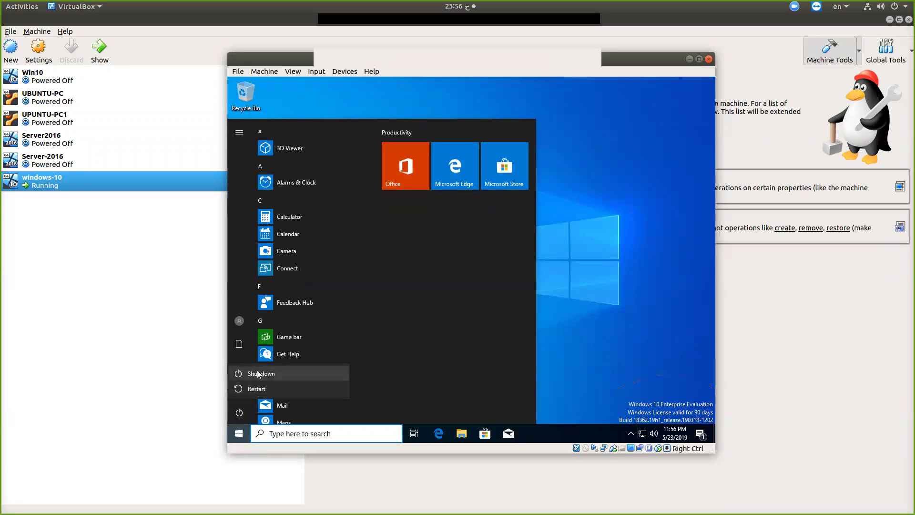
right_click(240, 435)
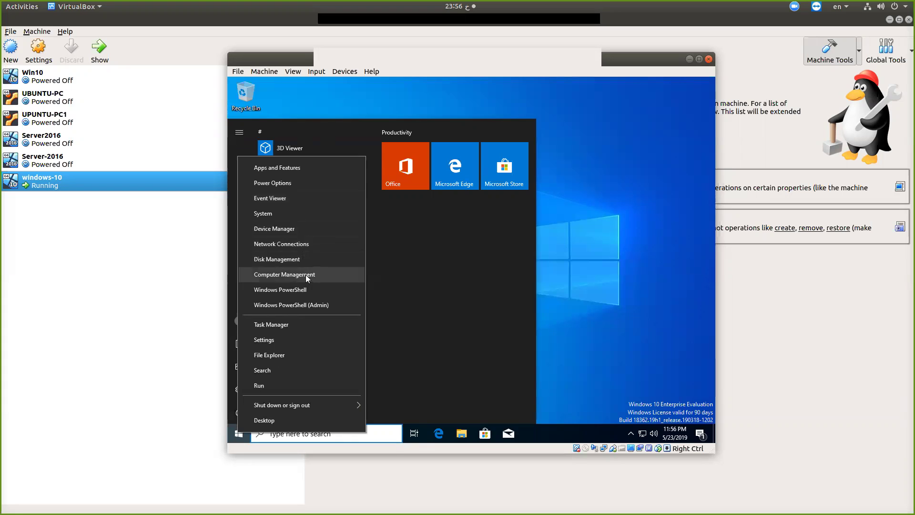
left_click(281, 226)
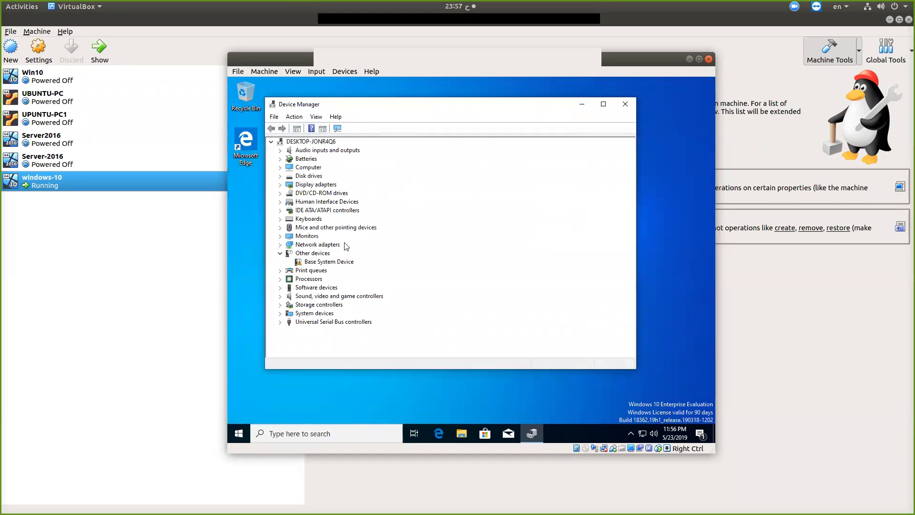
left_click(627, 107)
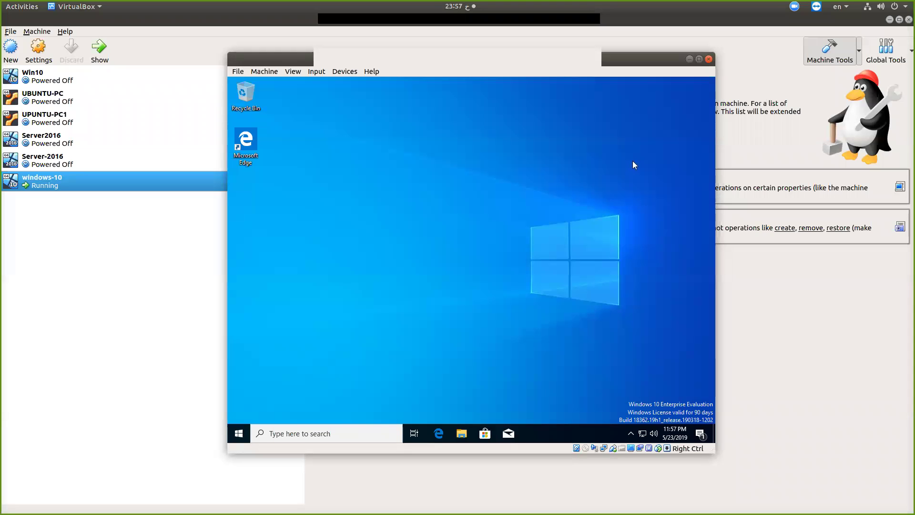
Cancel the Close Virtual Machine dialog and shut down Windows 10 from the Start power-user menu
left_click(708, 59)
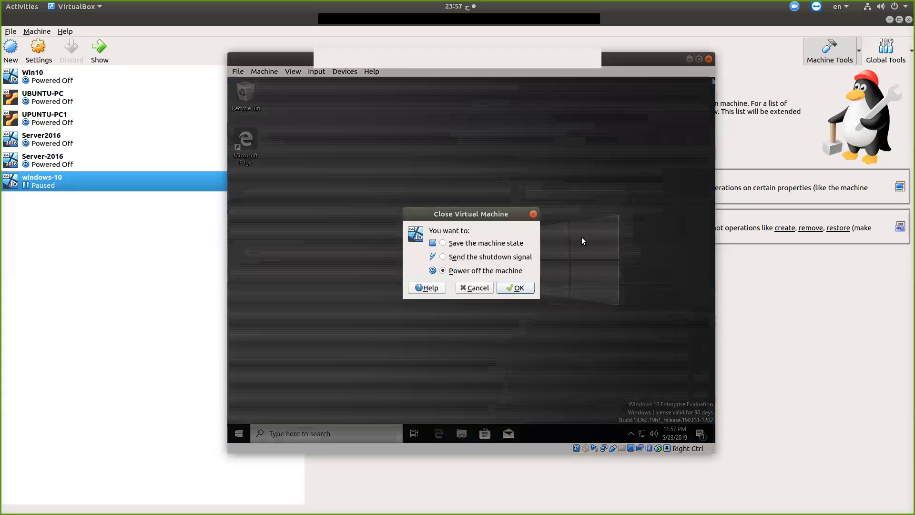
left_click(533, 214)
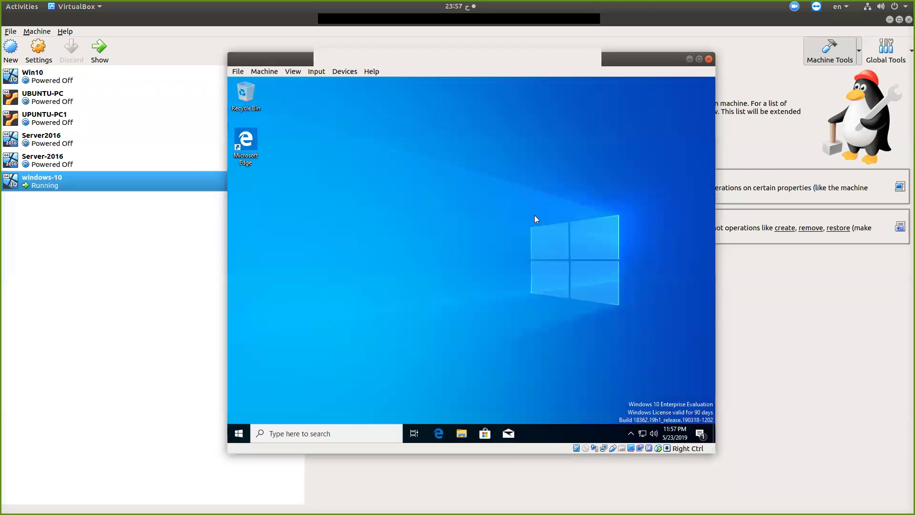
right_click(238, 433)
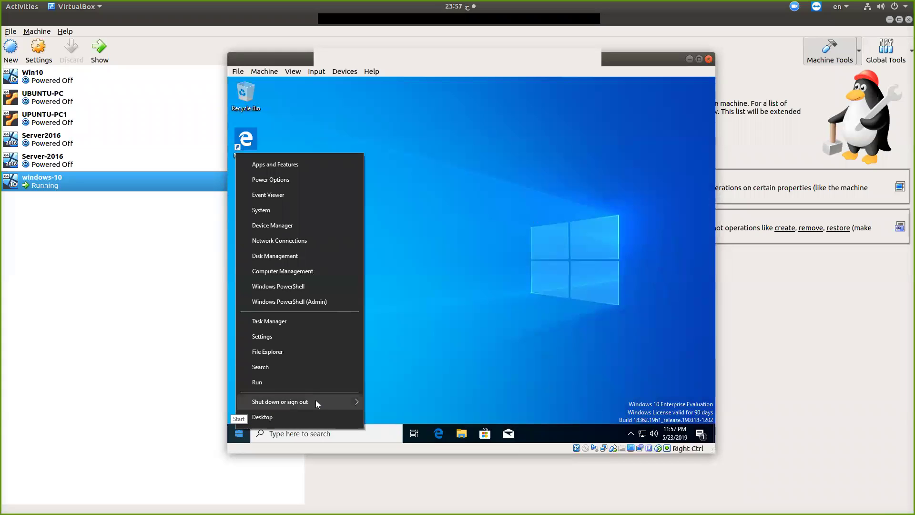
mouse_move(327, 398)
left_click(388, 384)
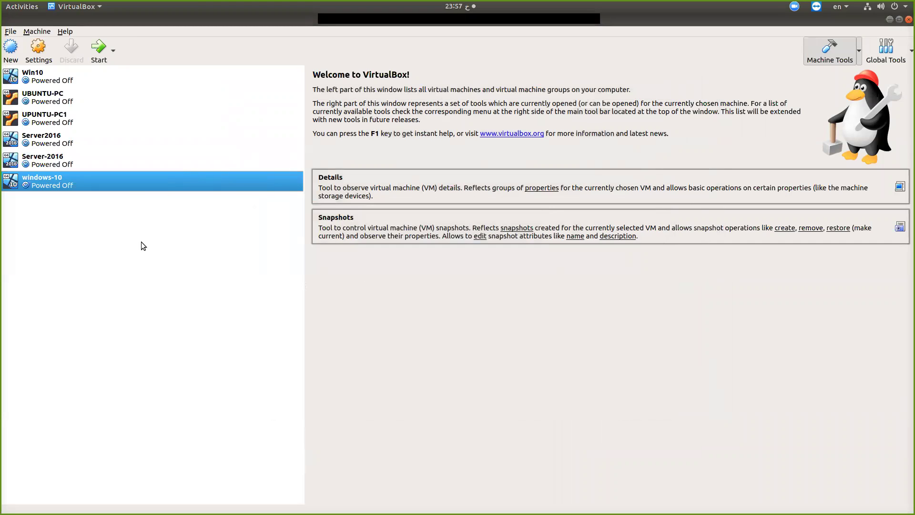
Open and close windows-10's settings unchanged, then show the machine's folder in File Manager
left_click(39, 50)
left_click(38, 50)
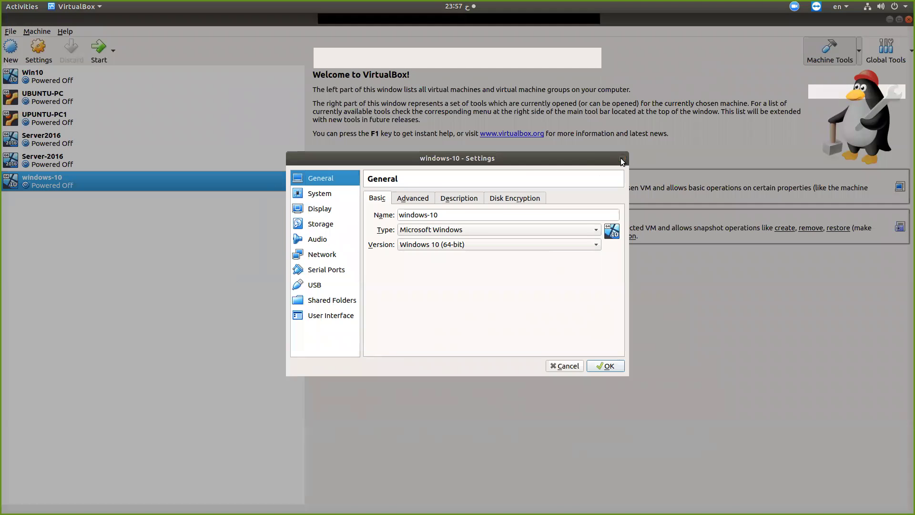
left_click(621, 160)
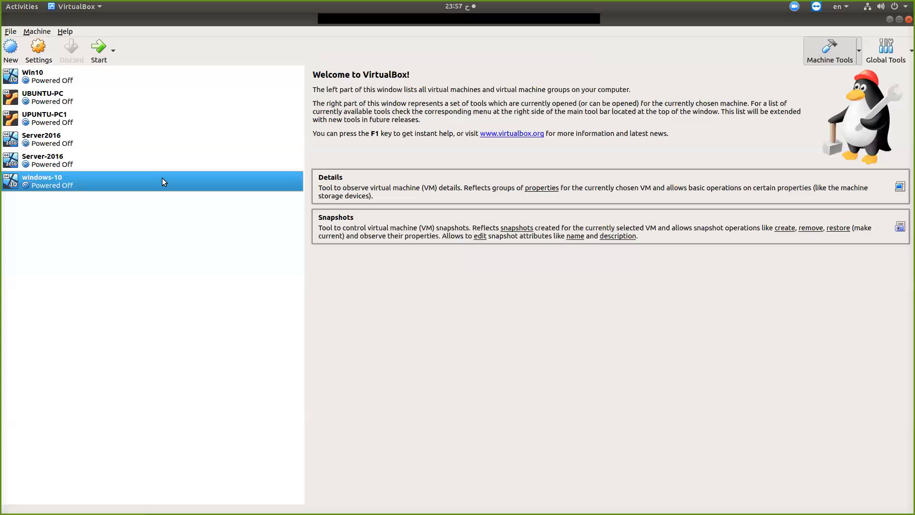
right_click(163, 180)
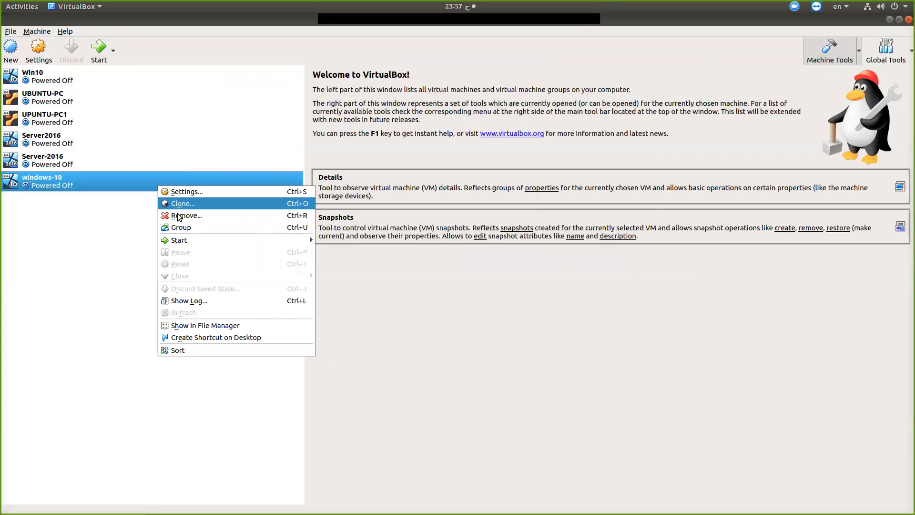
left_click(210, 325)
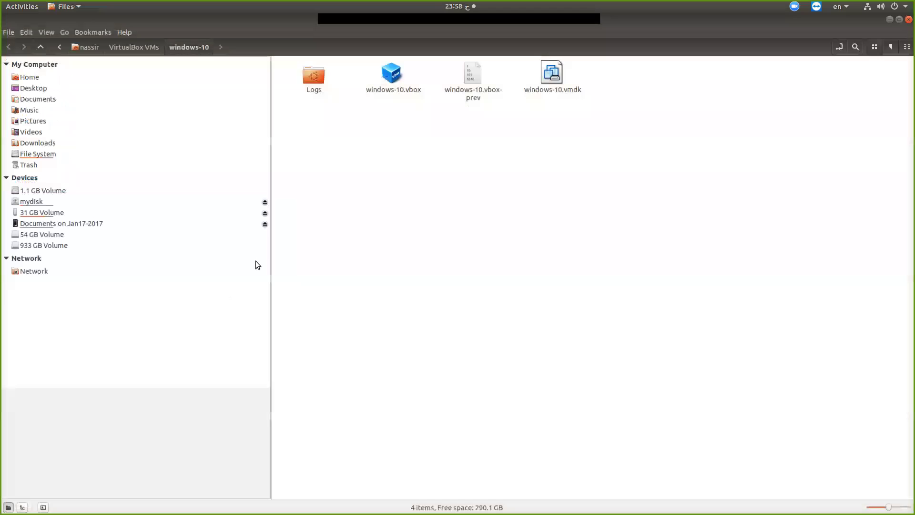
Check the 9.6 GB windows-10.vmdk size, select Logs and the .vbox files, then close Files
left_click(553, 76)
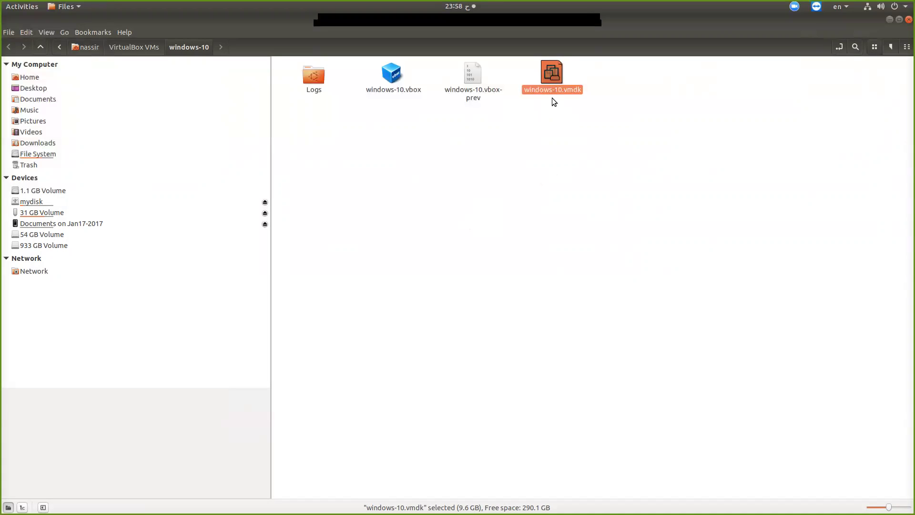
left_click(509, 73)
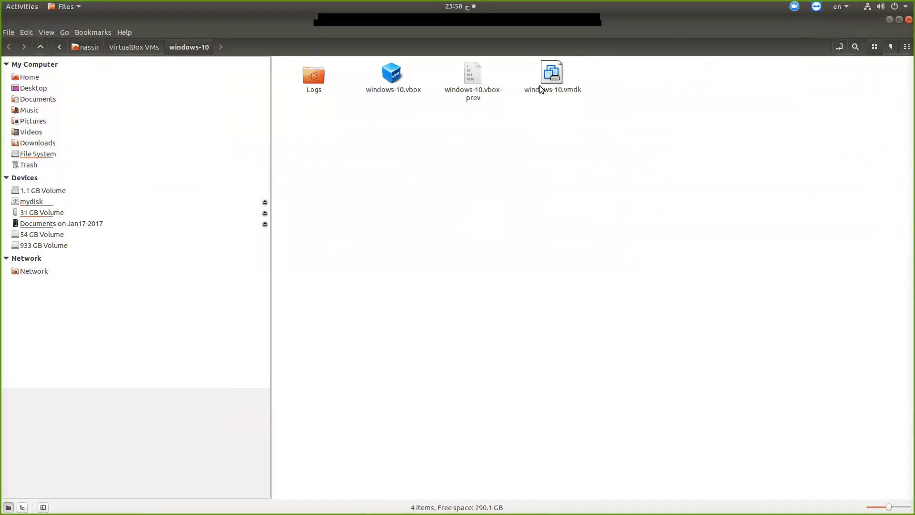
left_click_drag(301, 120, 513, 60)
left_click(466, 138)
left_click(907, 20)
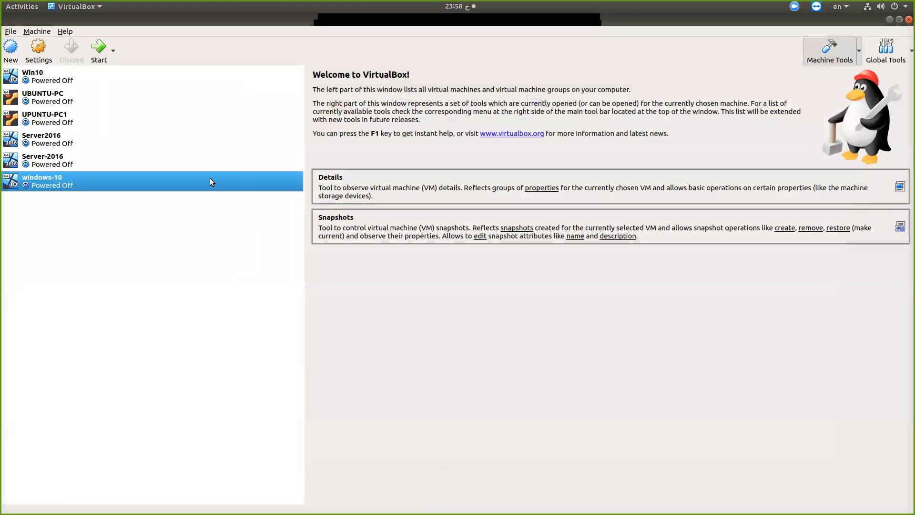
Start the windows-10 machine and dismiss the keyboard capture and mouse integration notices
left_click(98, 48)
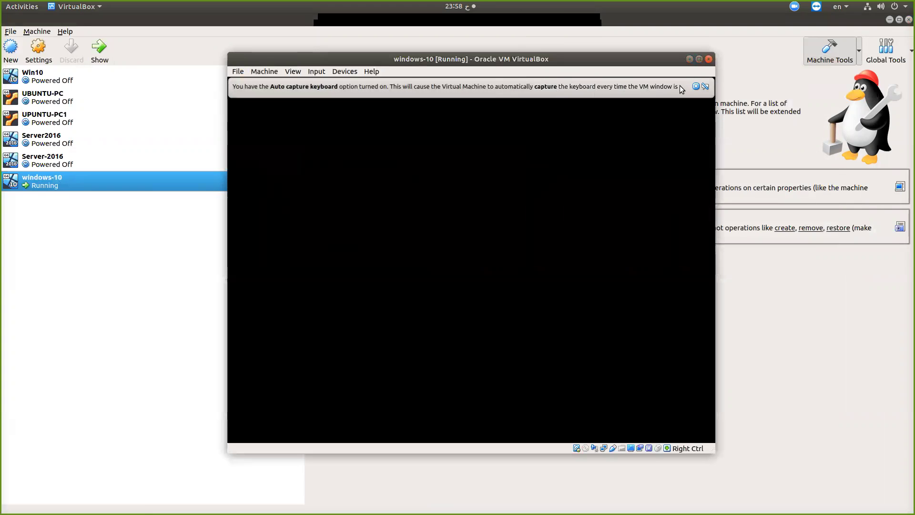
left_click(696, 86)
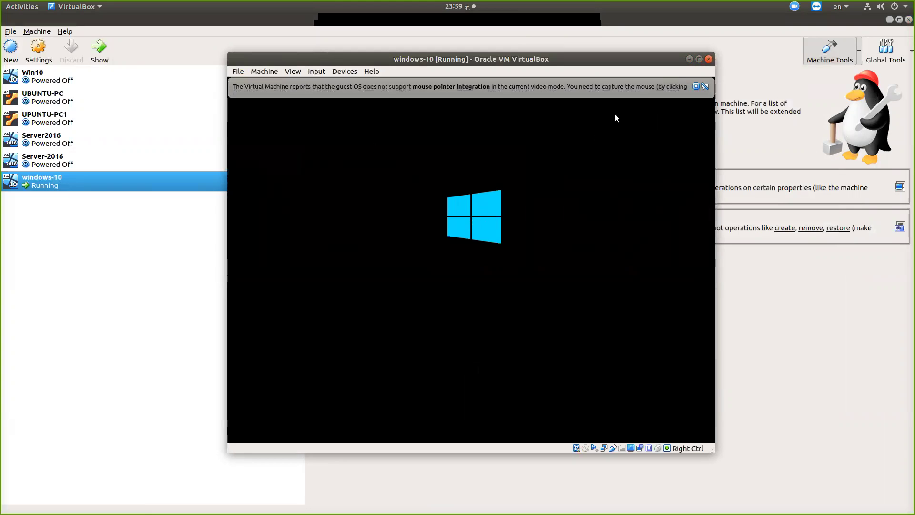
left_click(696, 86)
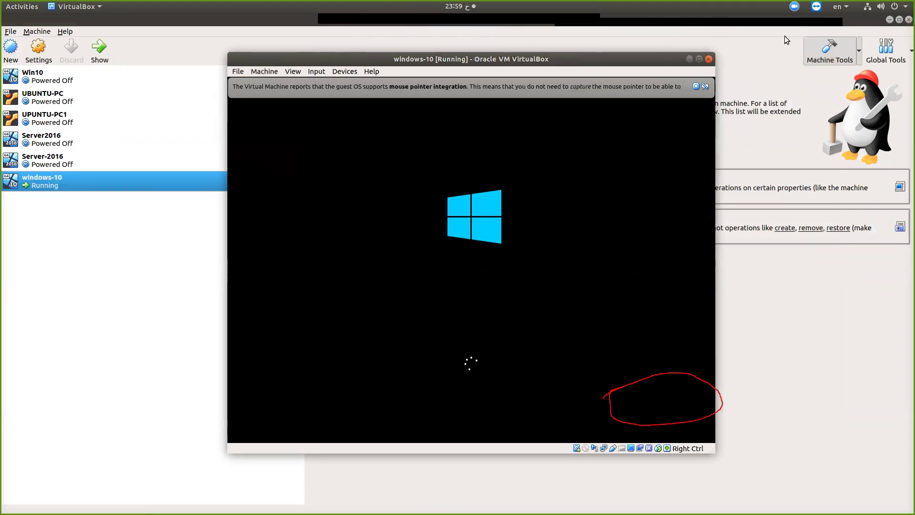
left_click(694, 86)
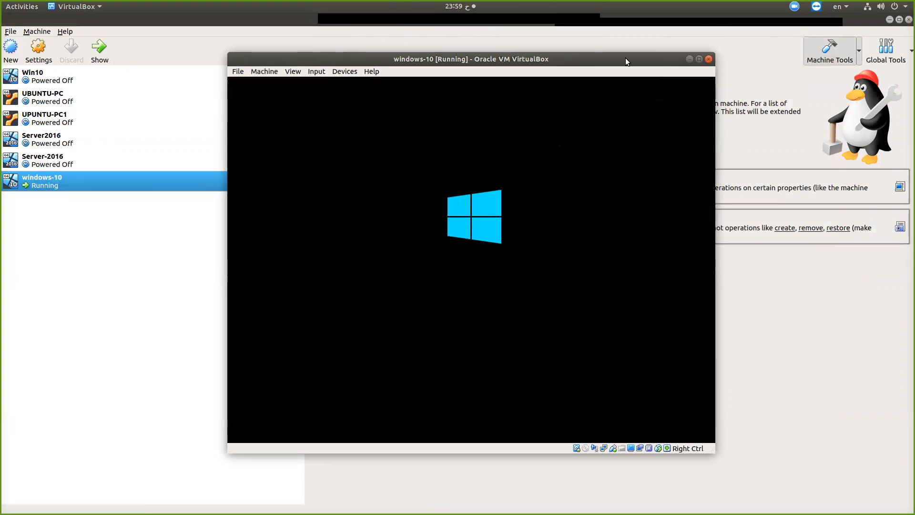
Once booted, press Space at the Windows 10 lock screen to clear the clock
left_click(662, 28)
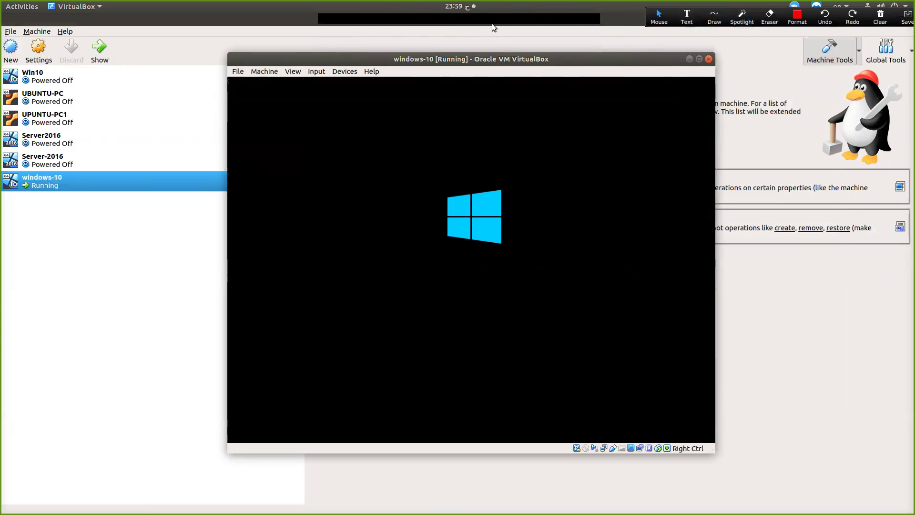
left_click(587, 27)
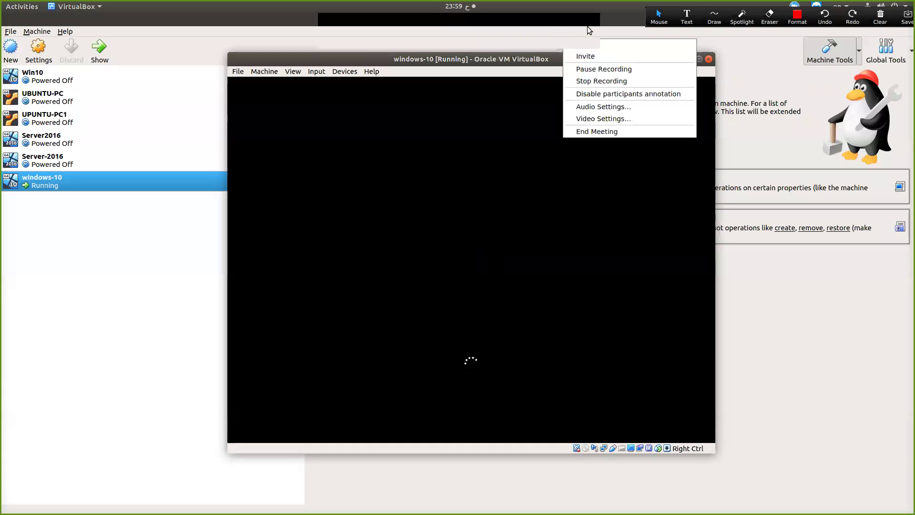
left_click(597, 66)
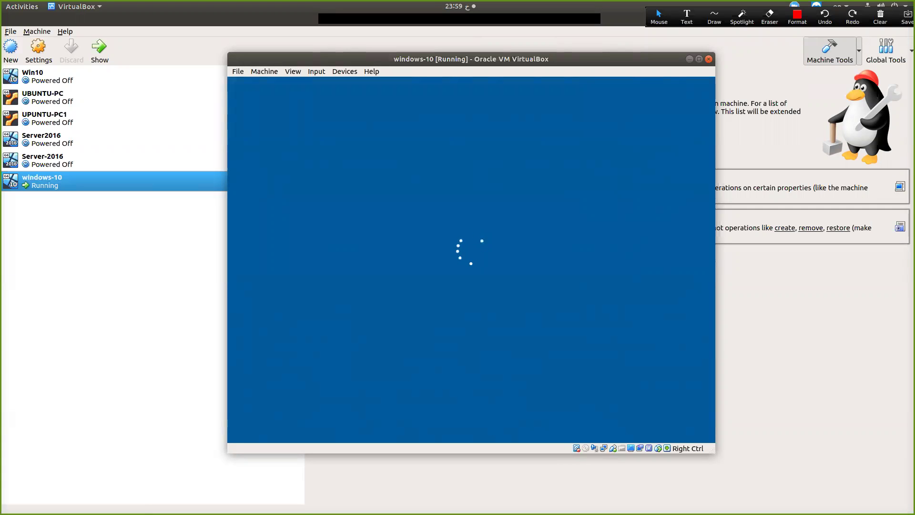
key("space")
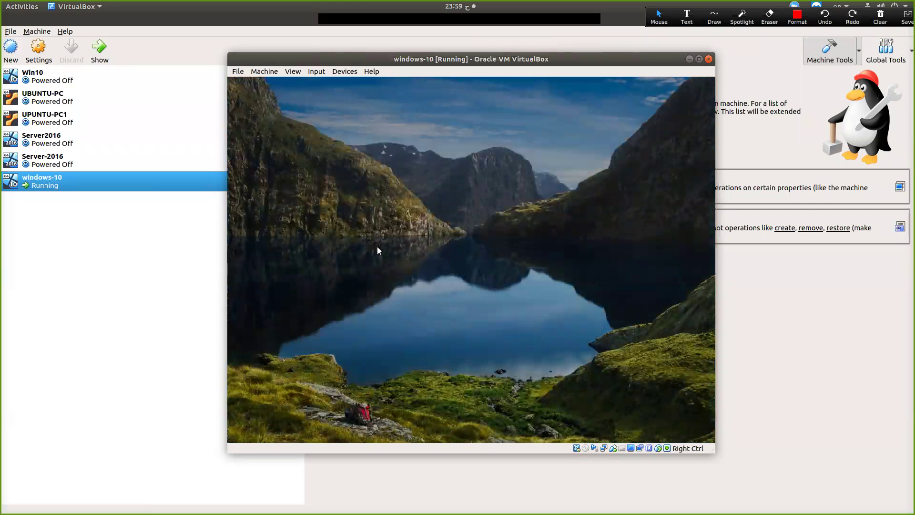
Send Ctrl-Alt-Del to the guest with Input > Keyboard > Insert Ctrl-Alt-Del
left_click(404, 239)
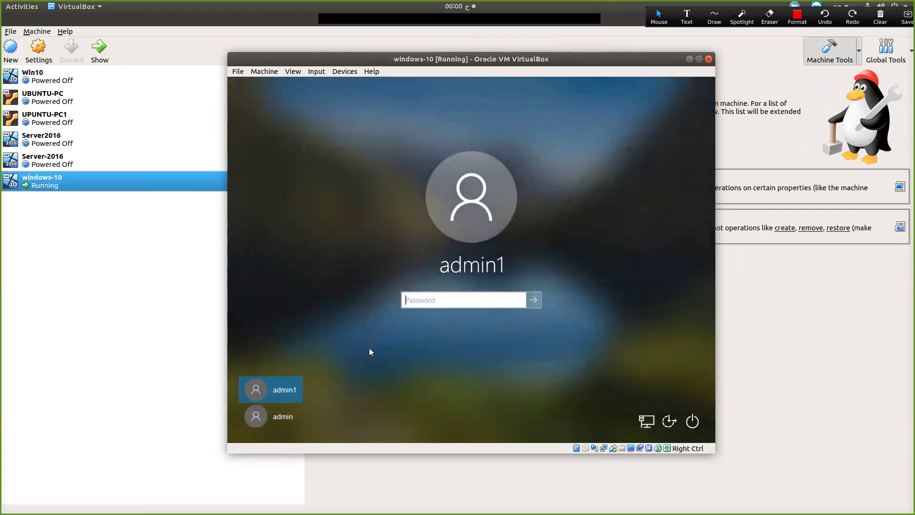
left_click(345, 72)
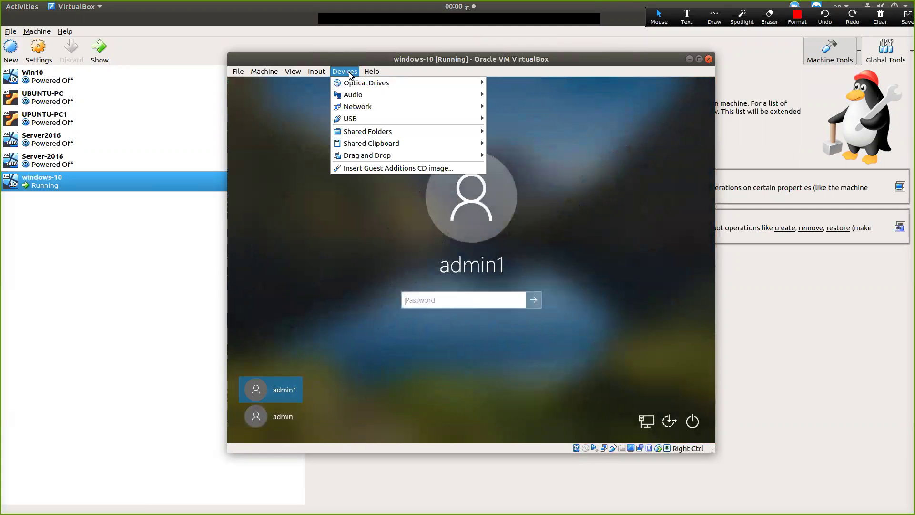
mouse_move(341, 82)
mouse_move(316, 71)
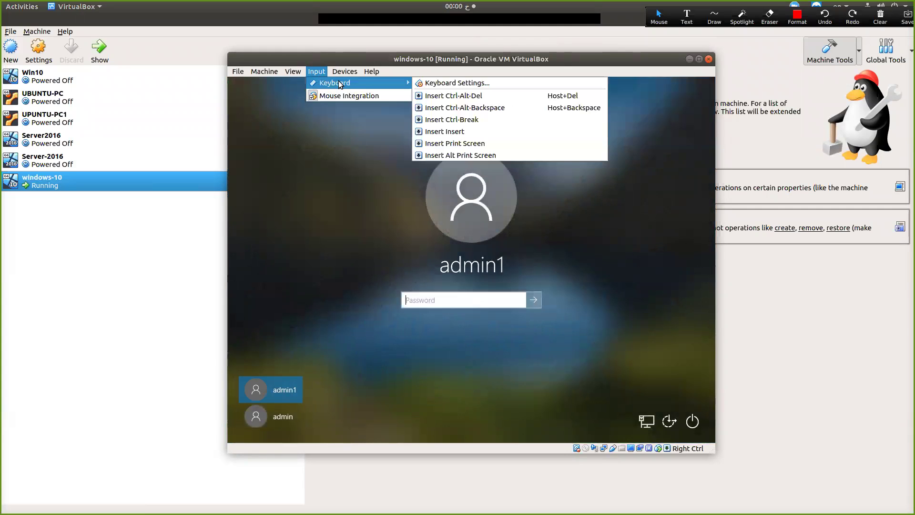
left_click(465, 96)
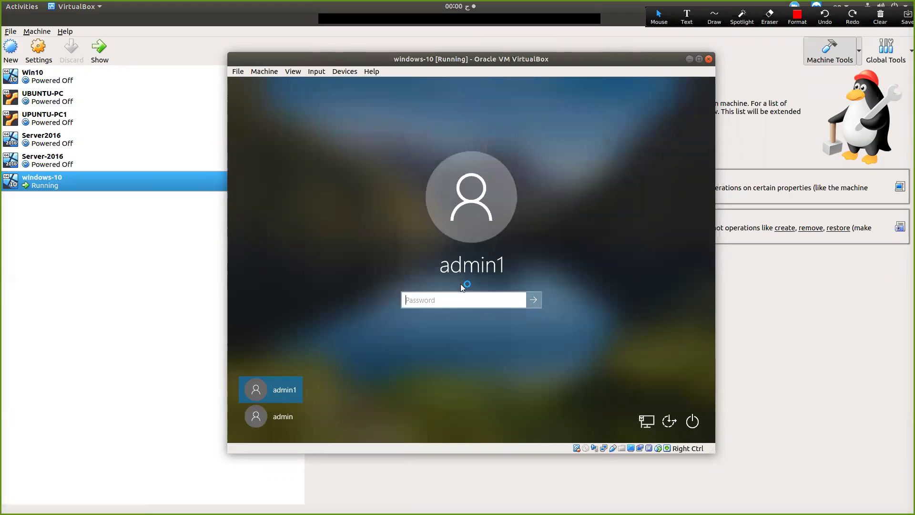
Enter the local account password to sign in to the Windows 10 desktop
type("P")
type("23456")
key("Return")
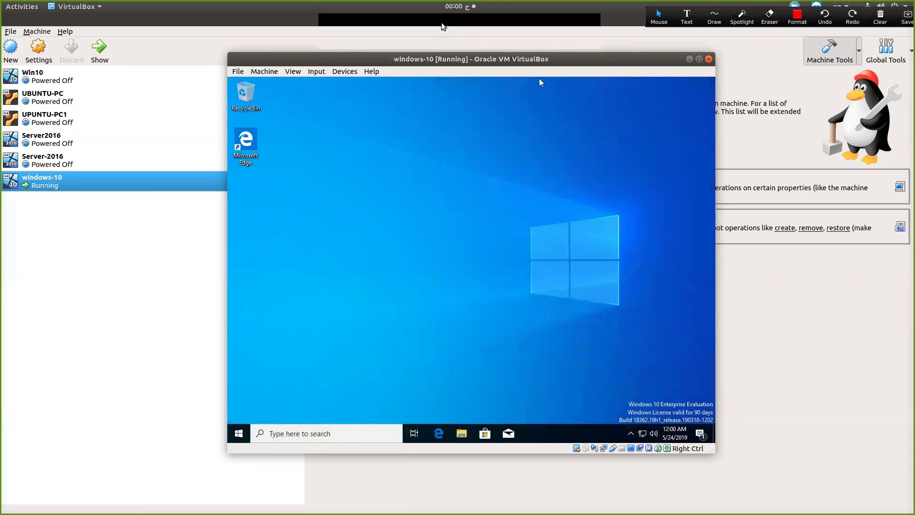
left_click(584, 32)
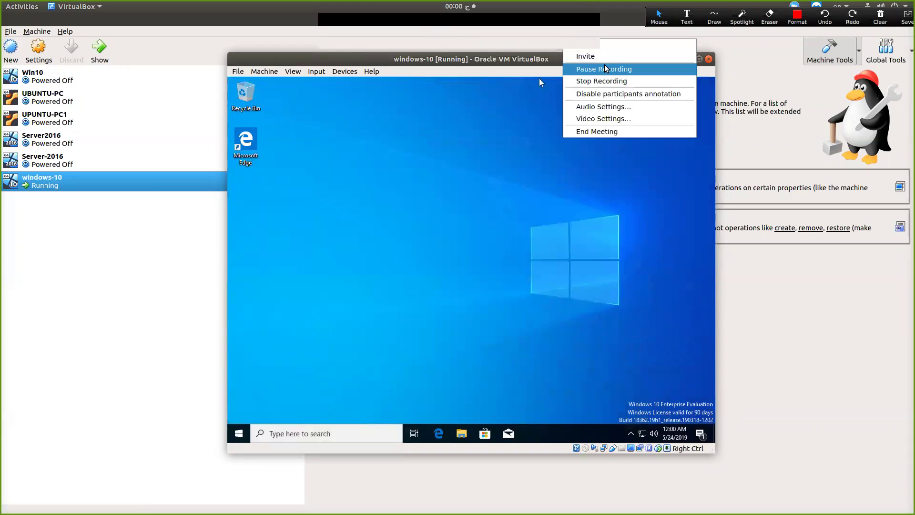